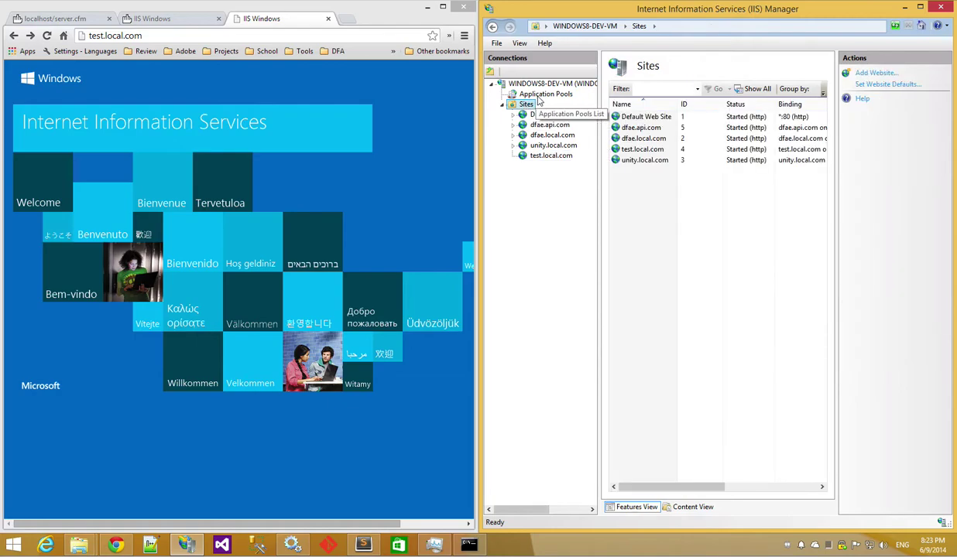
Step: View the ColdFusion11\config\wsconfig\1 connector folder containing isapi_redirect.dll in File Explorer, and minimize that window
{"action": "mouse_move", "coordinate": [77, 547]}
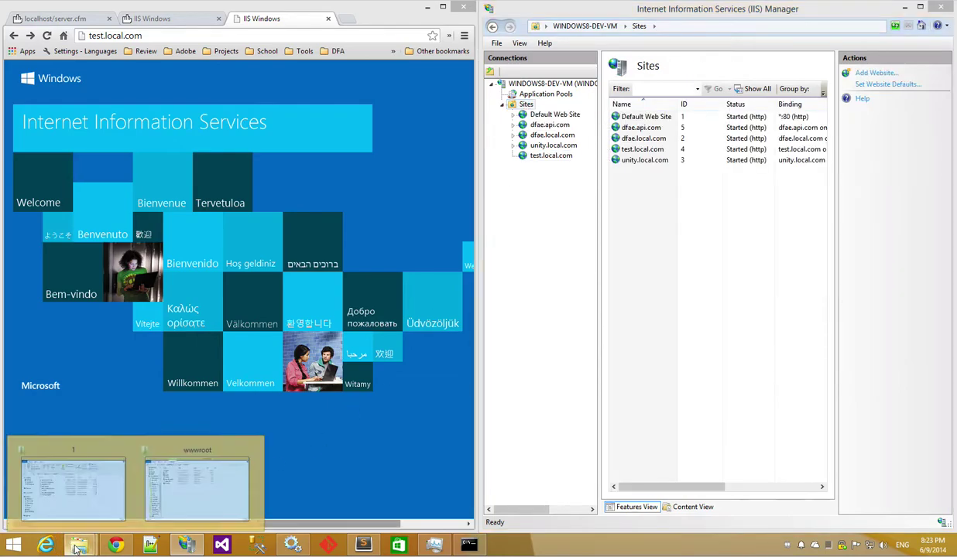
{"action": "left_click", "coordinate": [116, 503]}
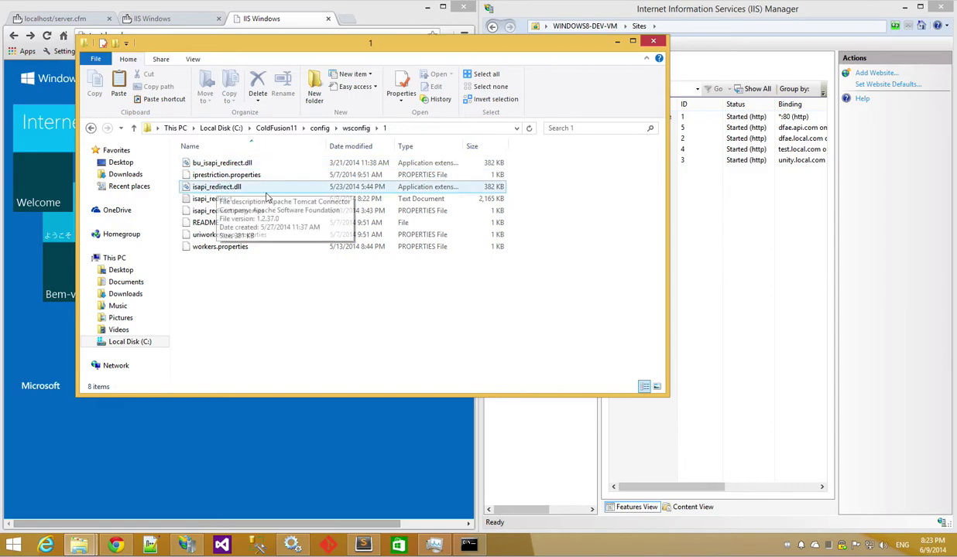
{"action": "left_click", "coordinate": [617, 41]}
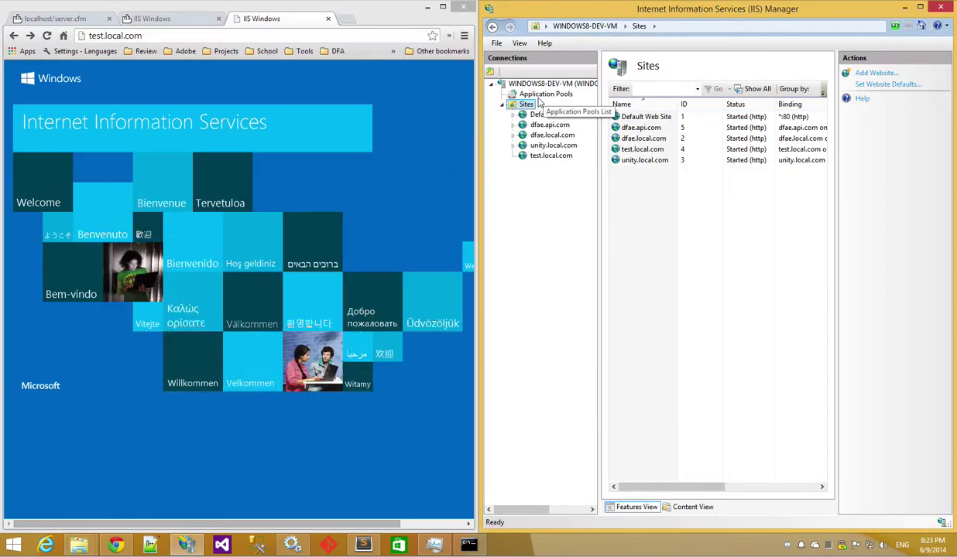
Step: Inspect the cfmHandler and cfcHandler script maps in the server-level Handler Mappings of WINDOWS8-DEV-VM, cancelling without changes
{"action": "left_click", "coordinate": [546, 83]}
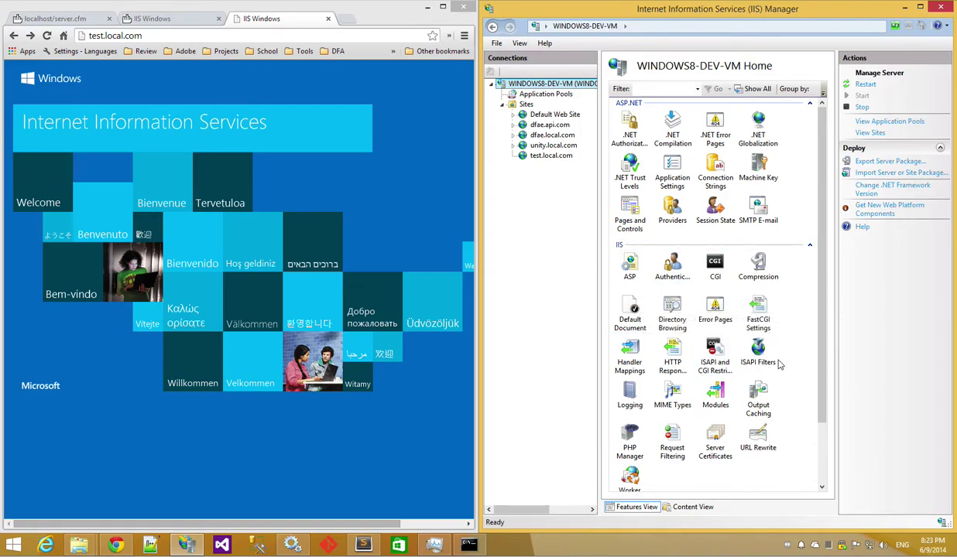
{"action": "double_click", "coordinate": [629, 356]}
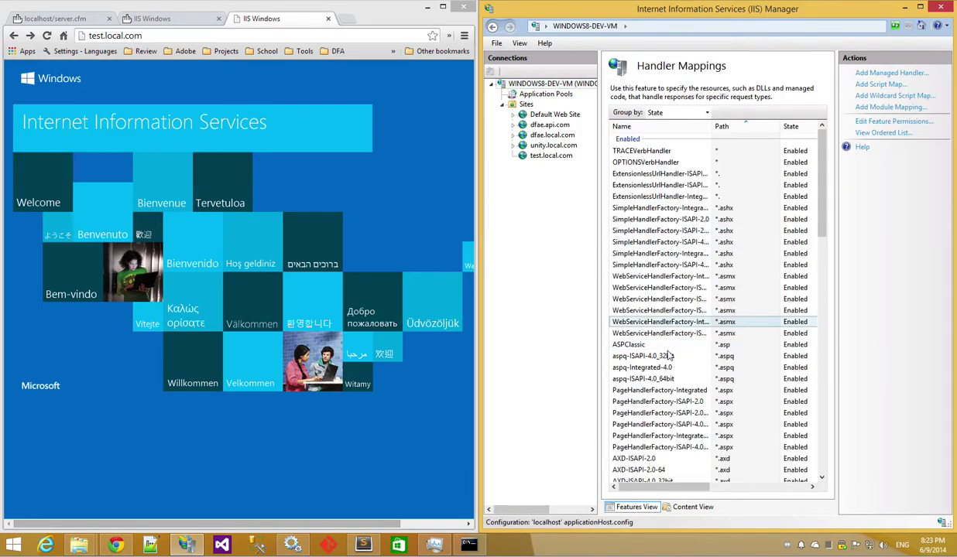
{"action": "left_click_drag", "start_coordinate": [822, 184], "coordinate": [824, 270]}
{"action": "left_click", "coordinate": [649, 271]}
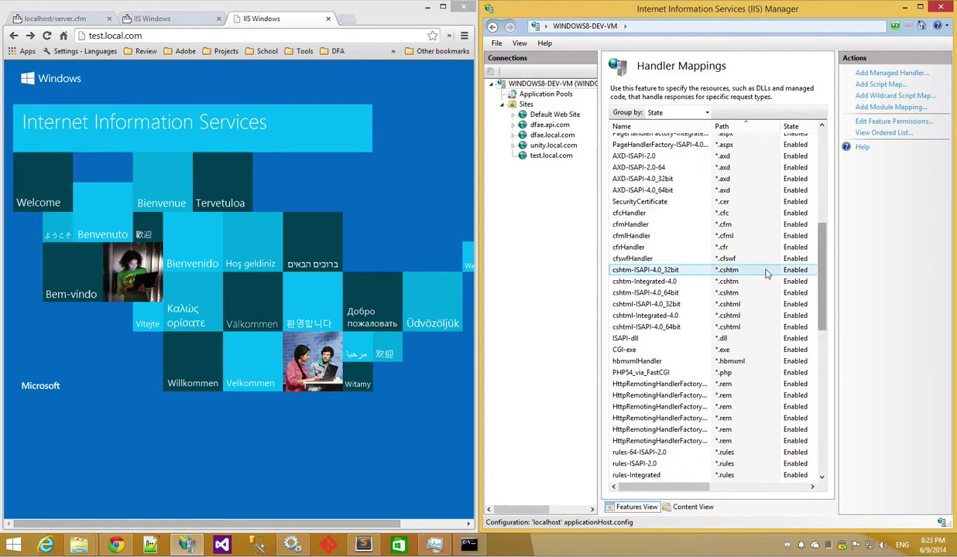
{"action": "left_click", "coordinate": [635, 226]}
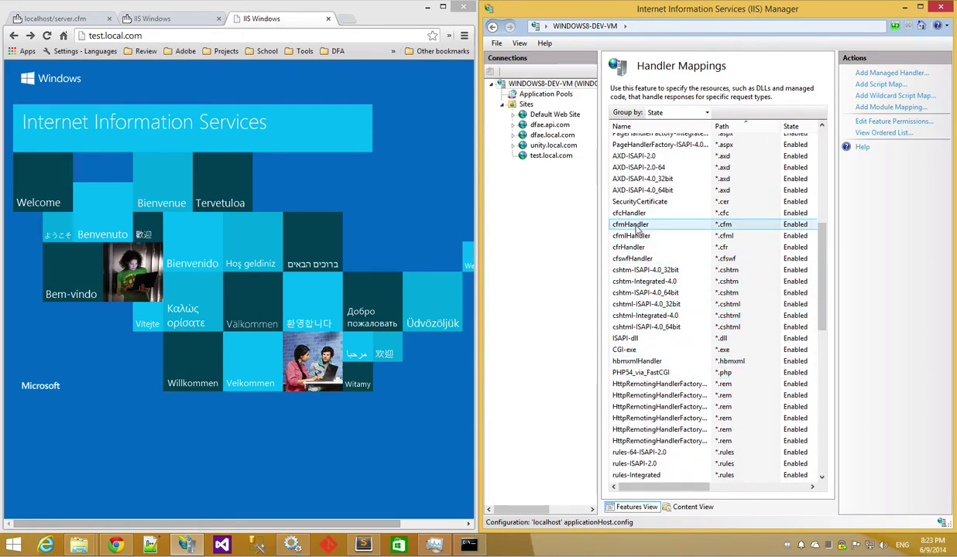
{"action": "double_click", "coordinate": [635, 224]}
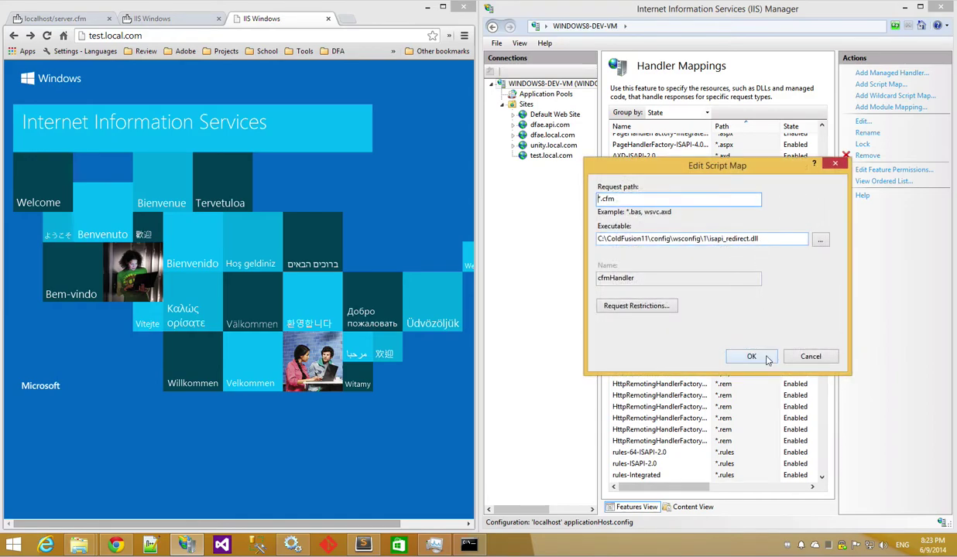
{"action": "left_click", "coordinate": [816, 358]}
{"action": "double_click", "coordinate": [639, 214]}
{"action": "left_click", "coordinate": [810, 357]}
Step: Expand Default Web Site to view its virtual directories and check the site's basic settings
{"action": "left_click", "coordinate": [534, 116]}
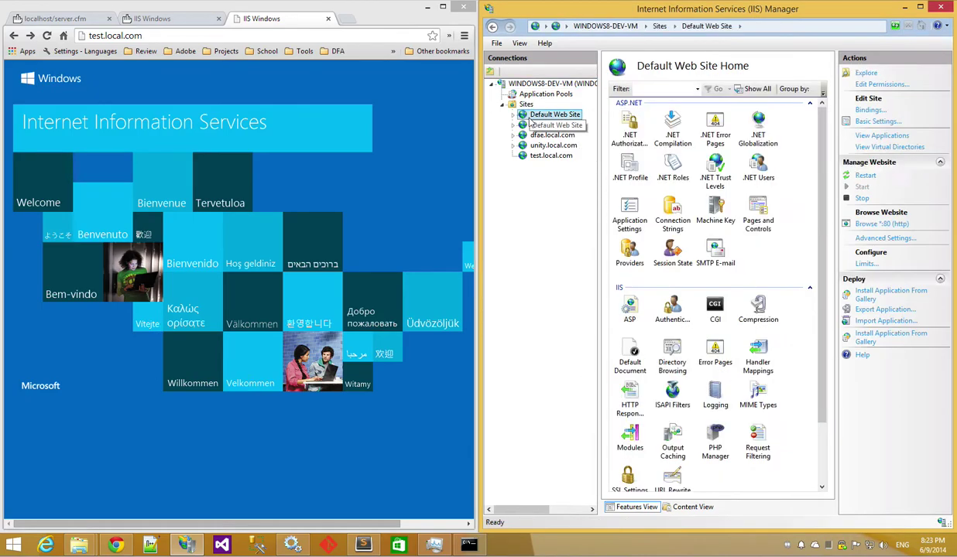
{"action": "left_click", "coordinate": [512, 115]}
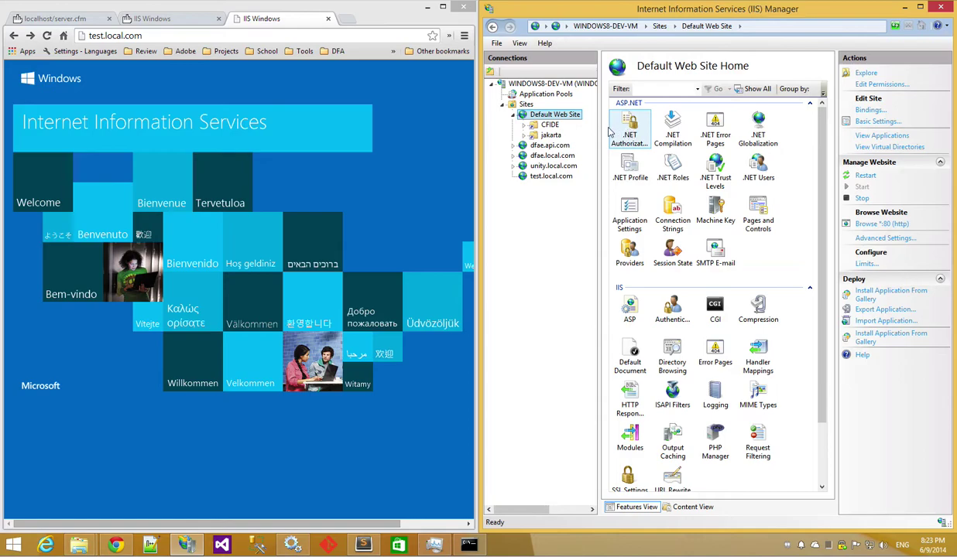
{"action": "left_click", "coordinate": [548, 177]}
{"action": "left_click", "coordinate": [553, 117]}
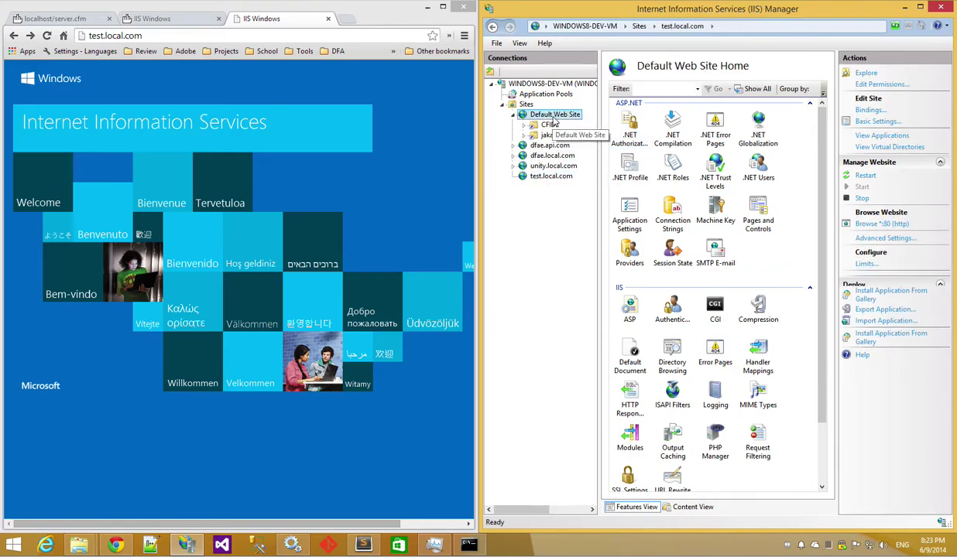
{"action": "left_click", "coordinate": [875, 123]}
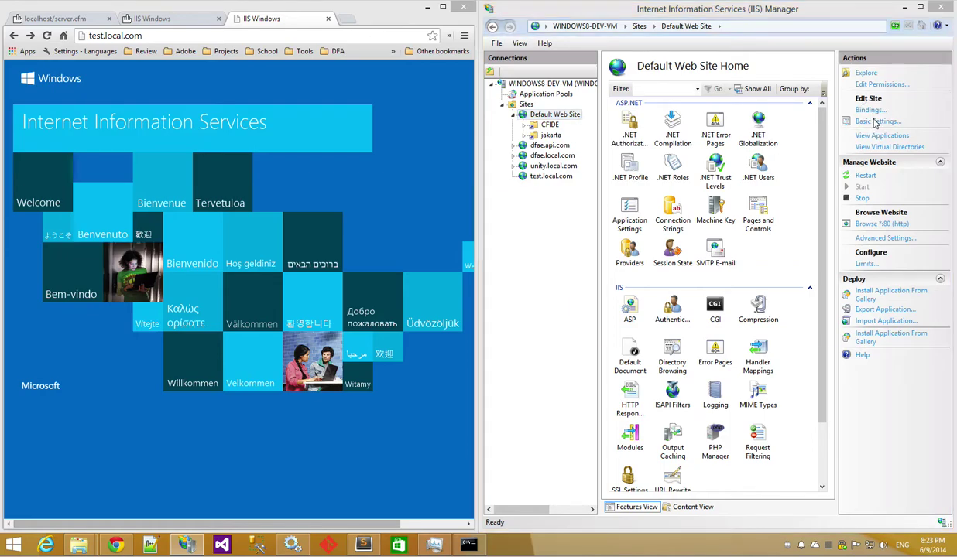
{"action": "left_click", "coordinate": [828, 330]}
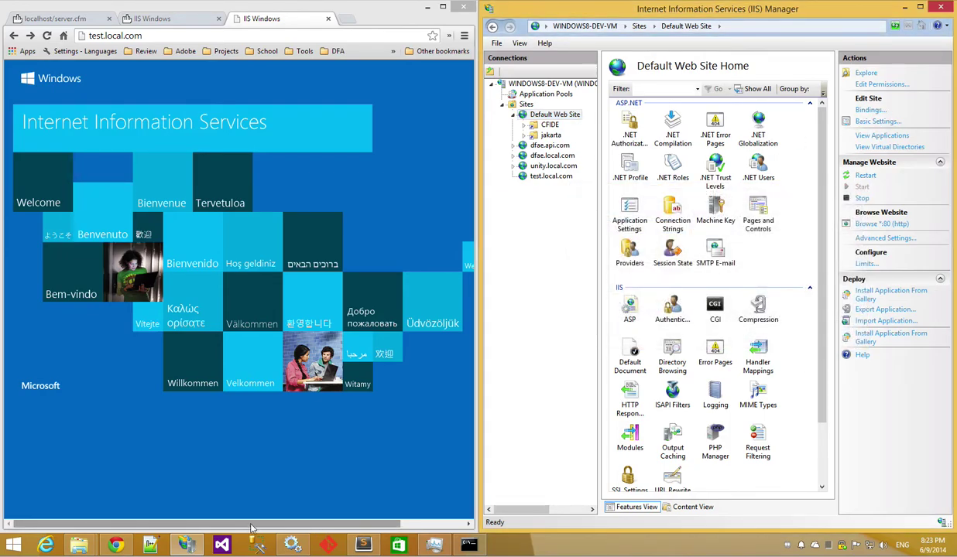
Step: View server.cfm in the inetpub\wwwroot folder and examine its code in Sublime Text
{"action": "left_click", "coordinate": [81, 545]}
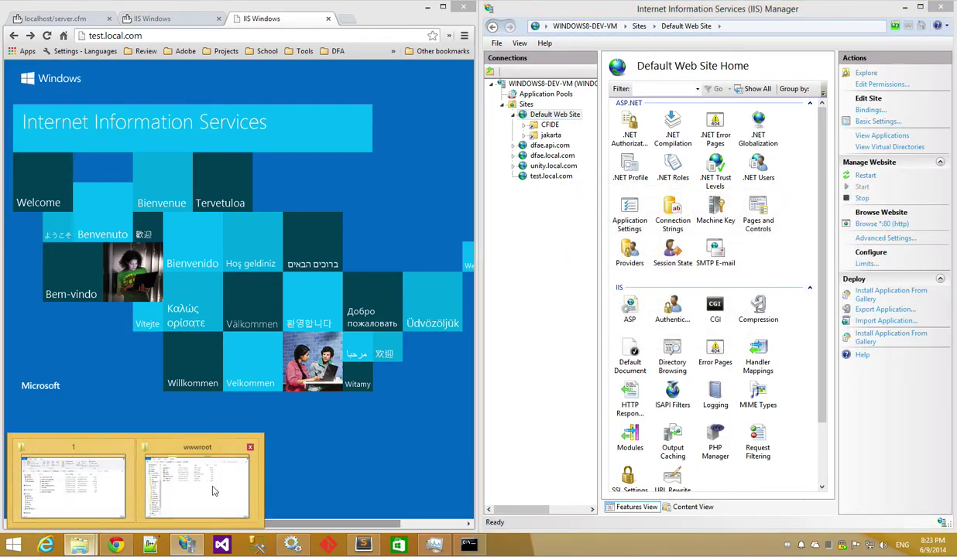
{"action": "left_click", "coordinate": [205, 472]}
{"action": "left_click", "coordinate": [386, 215]}
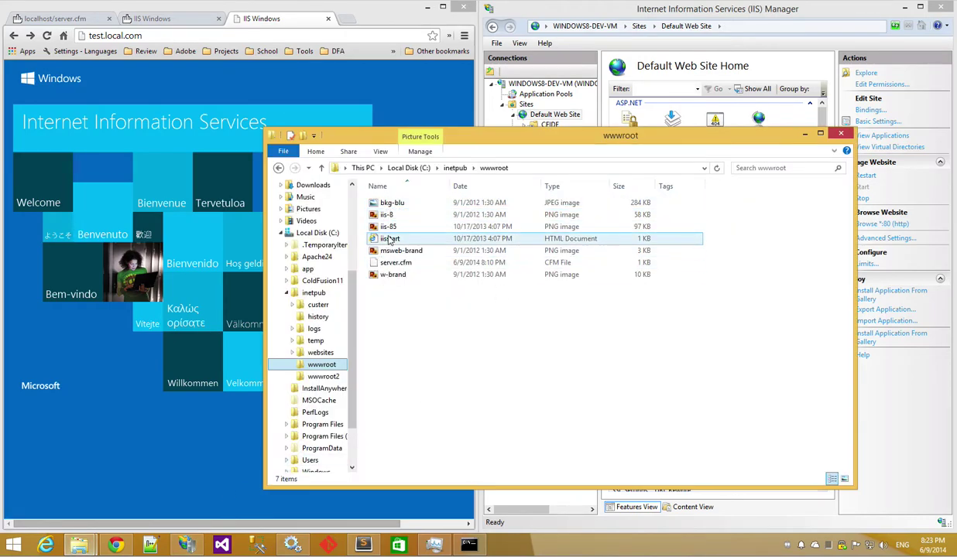
{"action": "left_click", "coordinate": [393, 264]}
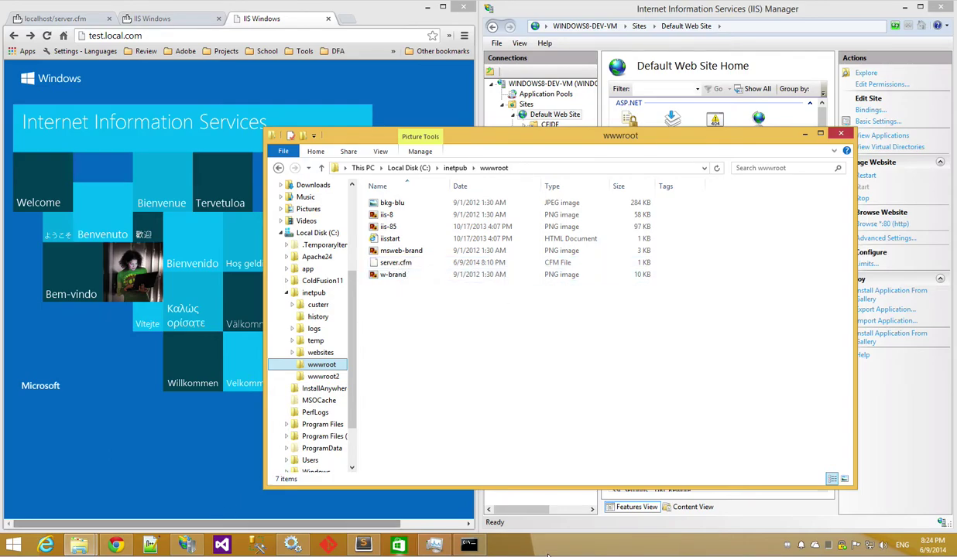
{"action": "left_click", "coordinate": [364, 545]}
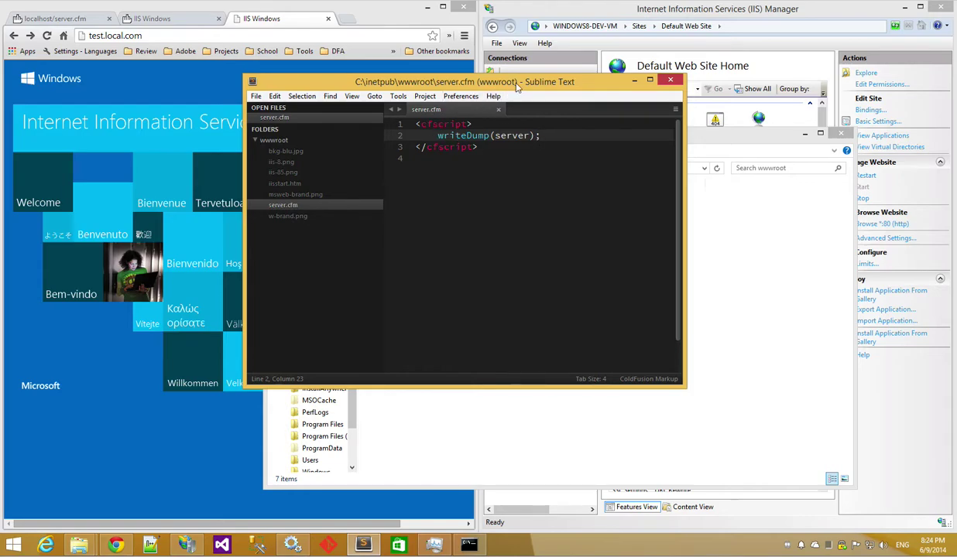
{"action": "left_click_drag", "start_coordinate": [516, 83], "coordinate": [383, 168]}
Step: Examine the handler removals in the inetpub\wwwroot2 web.config file with Notepad++, then close the file and minimize the editor
{"action": "left_click", "coordinate": [815, 280]}
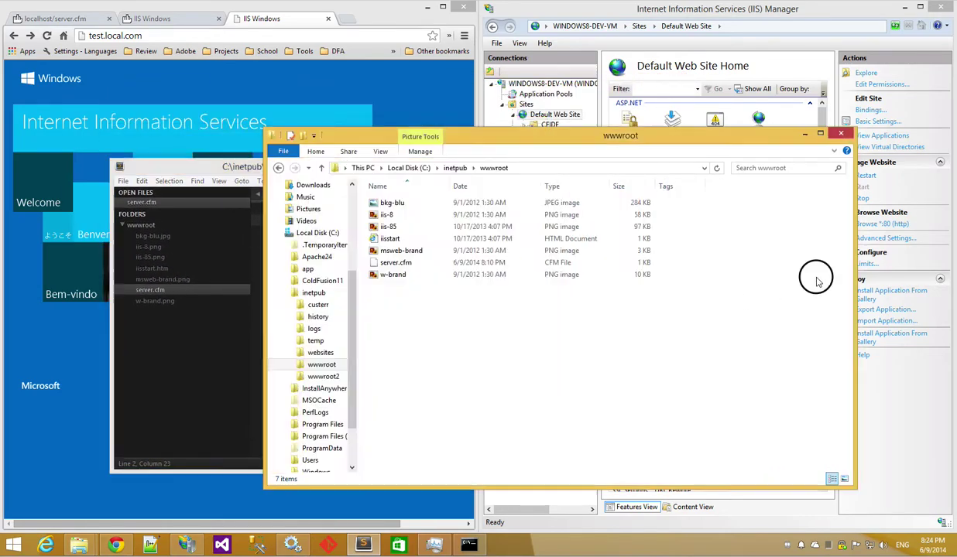
{"action": "left_click", "coordinate": [454, 168]}
{"action": "double_click", "coordinate": [401, 273]}
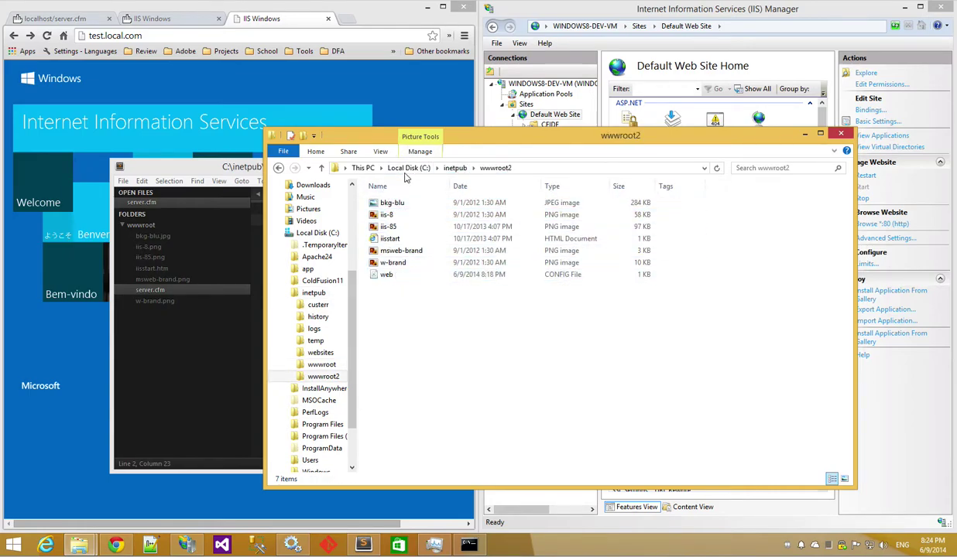
{"action": "left_click", "coordinate": [386, 277]}
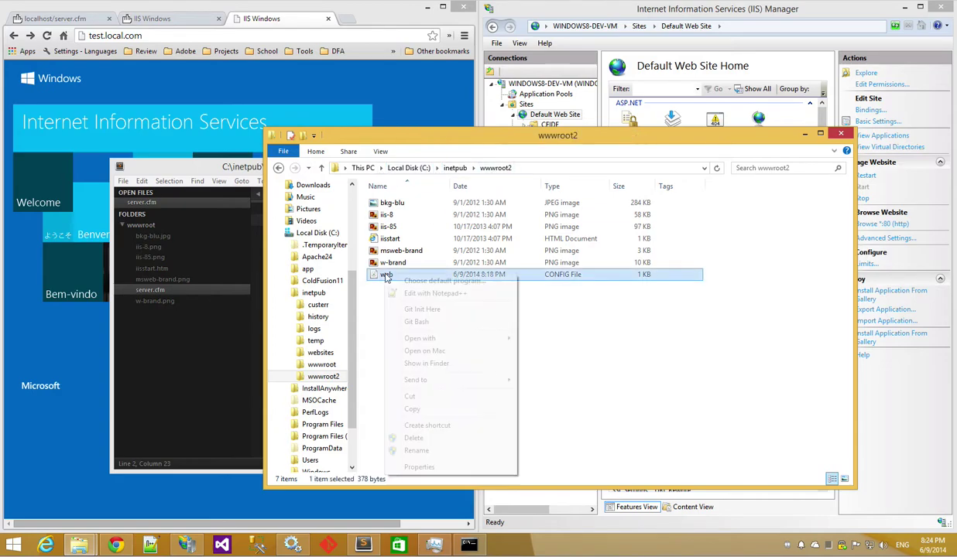
{"action": "right_click", "coordinate": [387, 277]}
{"action": "left_click", "coordinate": [422, 290]}
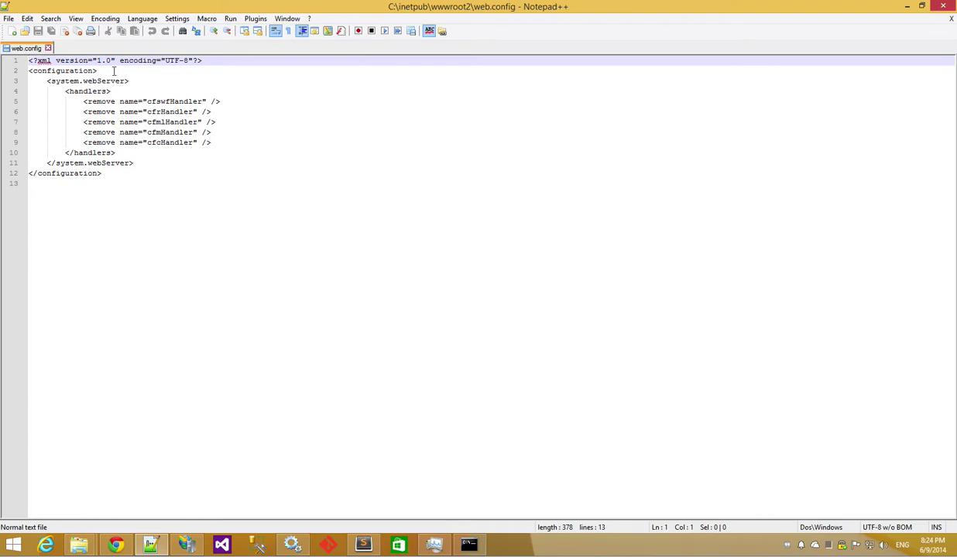
{"action": "left_click", "coordinate": [952, 21]}
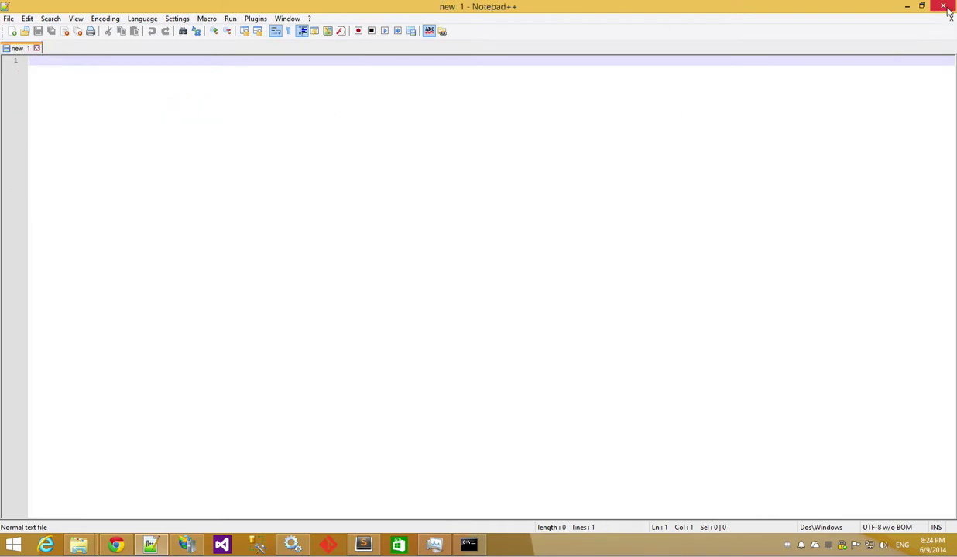
{"action": "left_click", "coordinate": [909, 7]}
Step: Reload test.local.com in Chrome and check the localhost home page, then reload localhost/server.cfm
{"action": "left_click", "coordinate": [47, 36]}
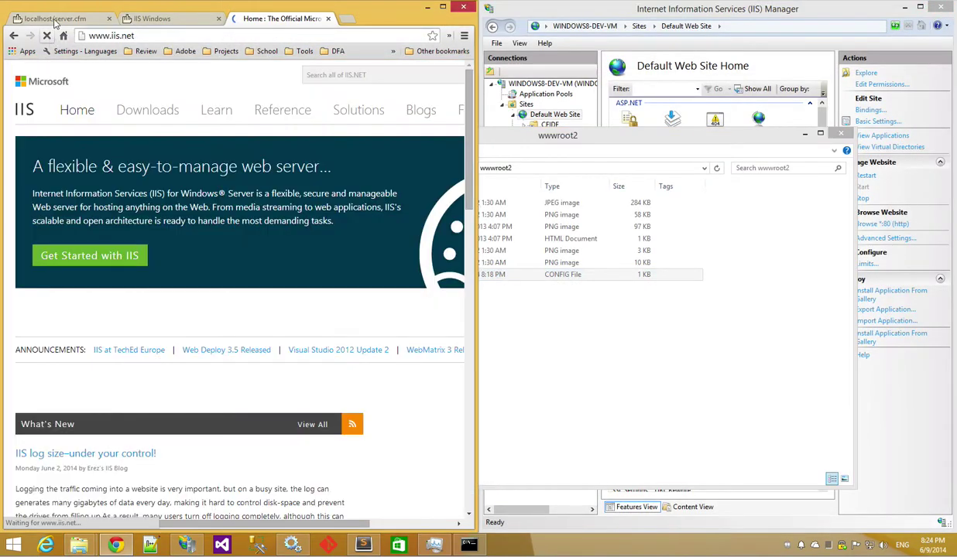
{"action": "left_click", "coordinate": [14, 36]}
{"action": "left_click", "coordinate": [47, 36]}
{"action": "left_click", "coordinate": [139, 21]}
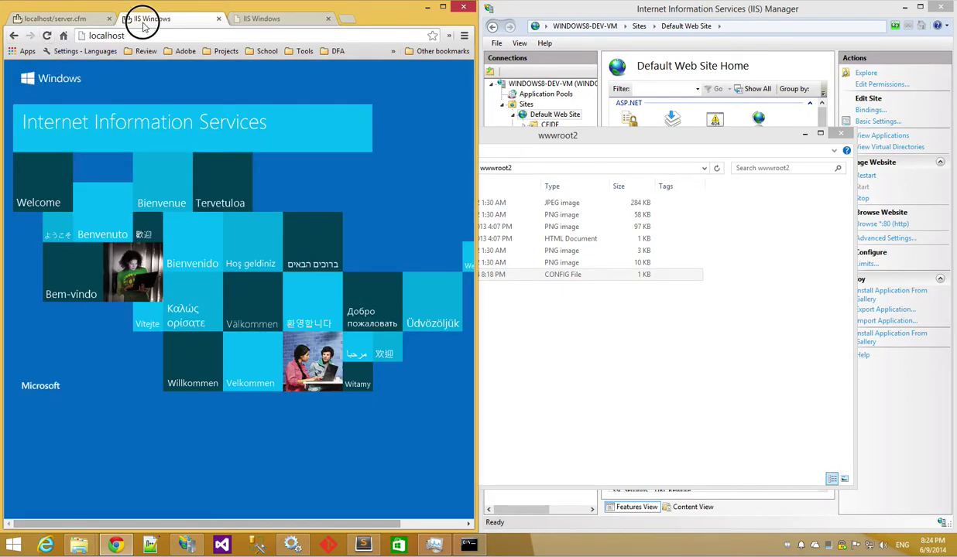
{"action": "left_click", "coordinate": [61, 19]}
{"action": "left_click", "coordinate": [47, 35]}
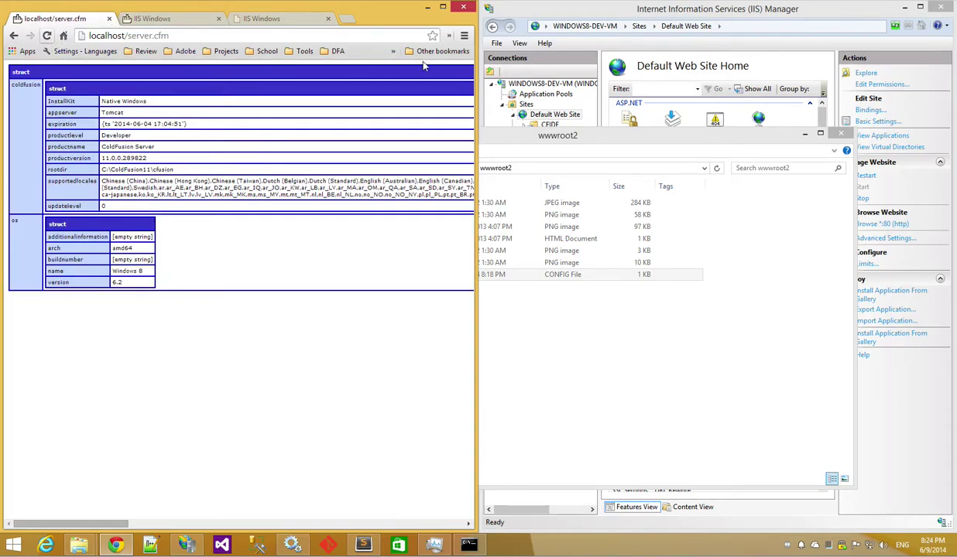
Step: Add a virtual directory with alias test to Default Web Site in IIS Manager, using the physical path C:\inetpub\websites\unity
{"action": "left_click", "coordinate": [569, 17]}
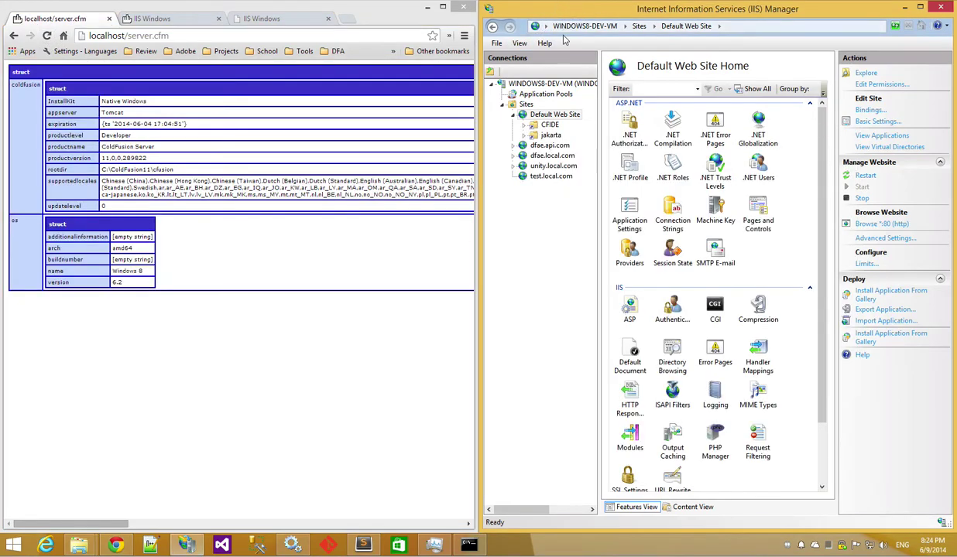
{"action": "right_click", "coordinate": [550, 118]}
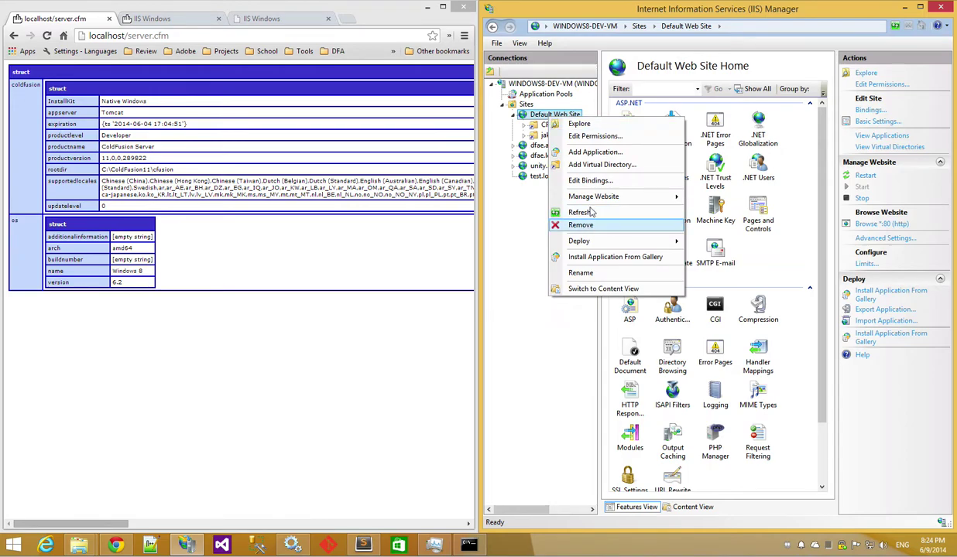
{"action": "left_click", "coordinate": [597, 164]}
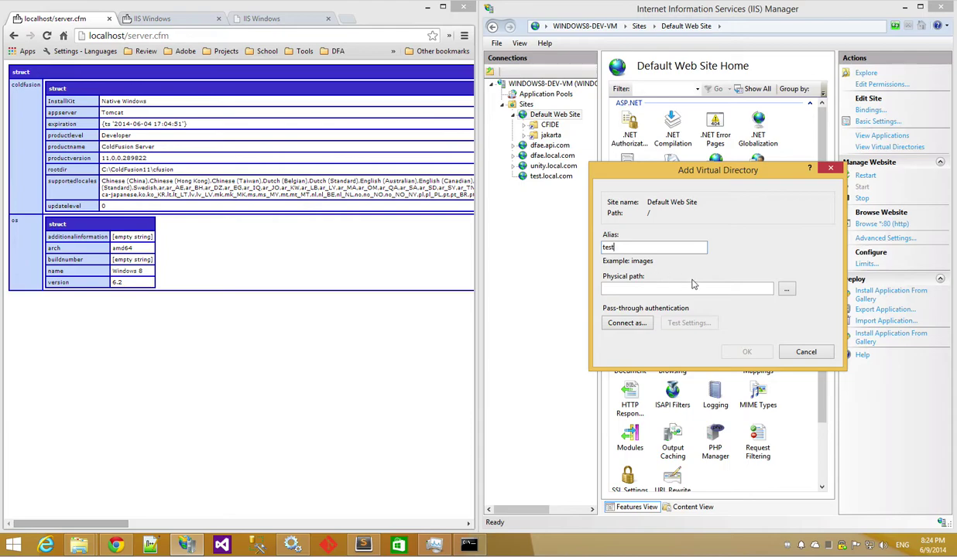
{"action": "left_click", "coordinate": [784, 290]}
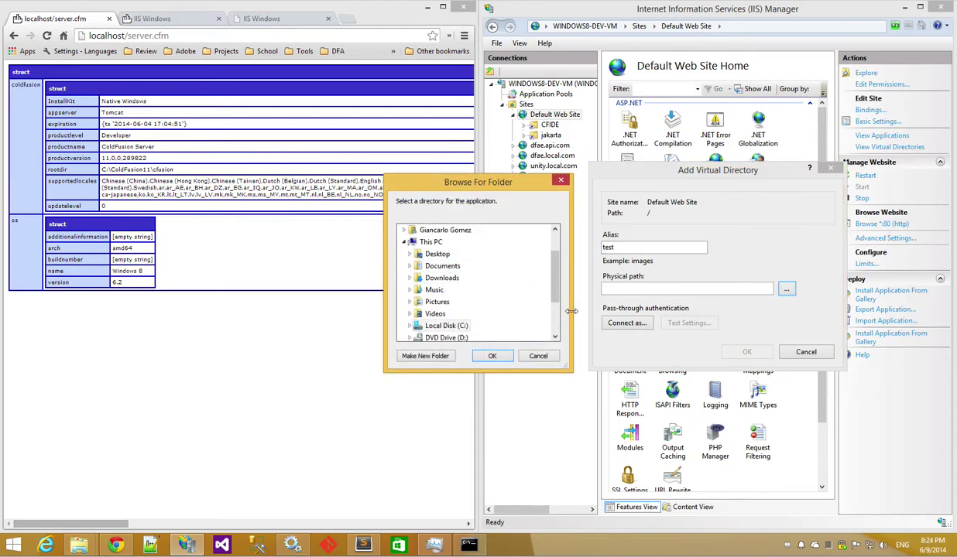
{"action": "left_click", "coordinate": [410, 326]}
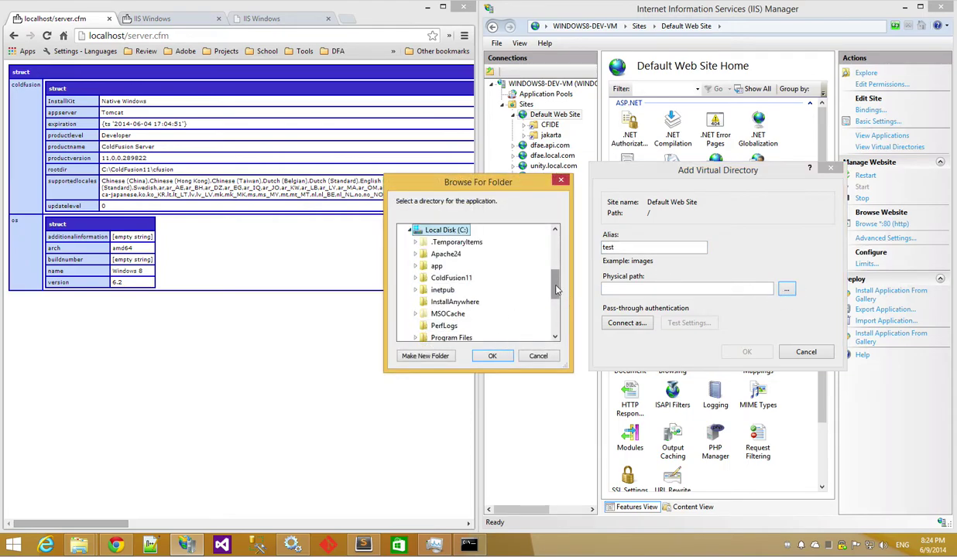
{"action": "left_click", "coordinate": [414, 291]}
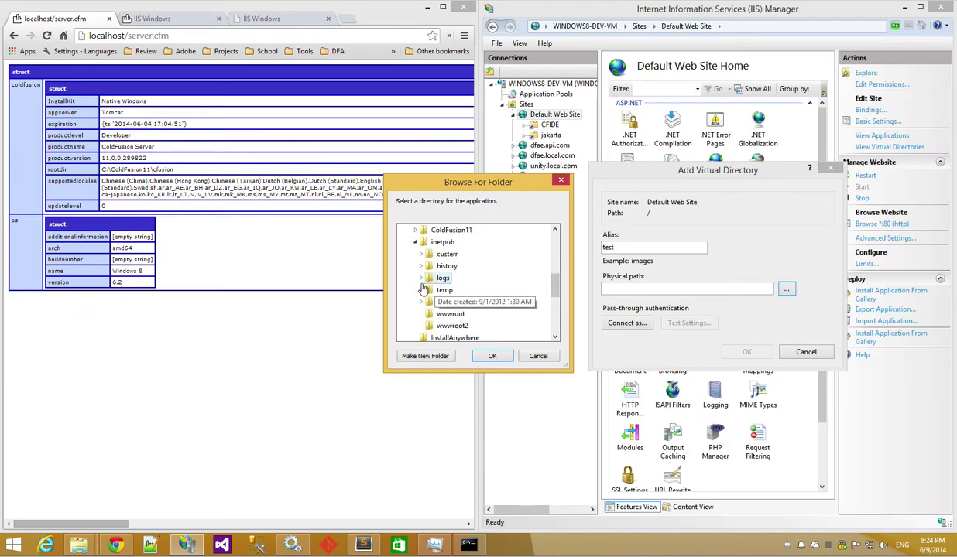
{"action": "left_click", "coordinate": [422, 303]}
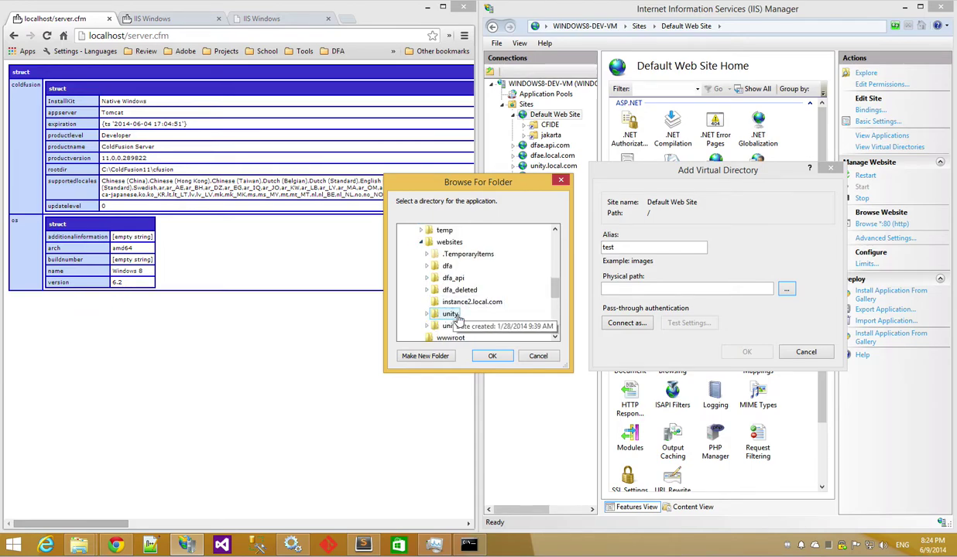
{"action": "left_click", "coordinate": [449, 313]}
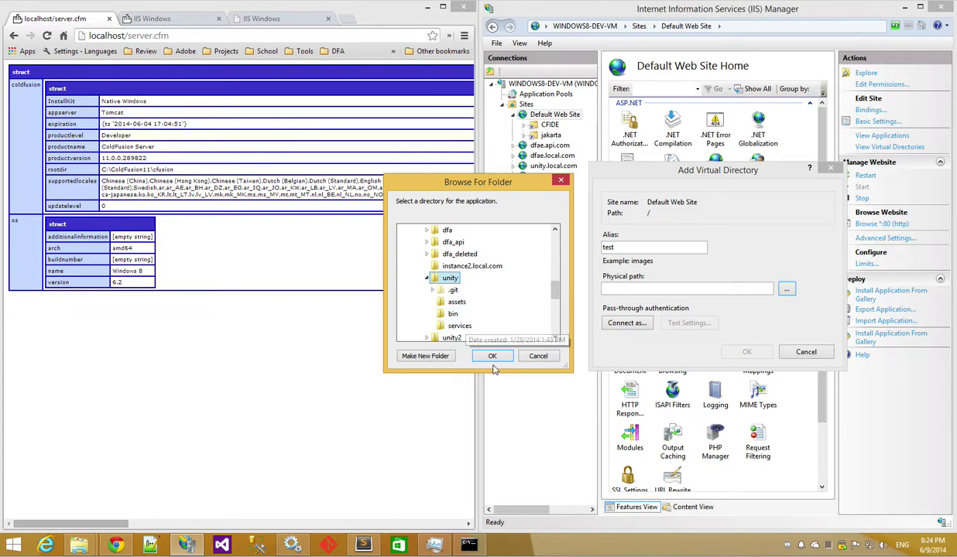
{"action": "left_click", "coordinate": [493, 357]}
{"action": "left_click", "coordinate": [747, 352]}
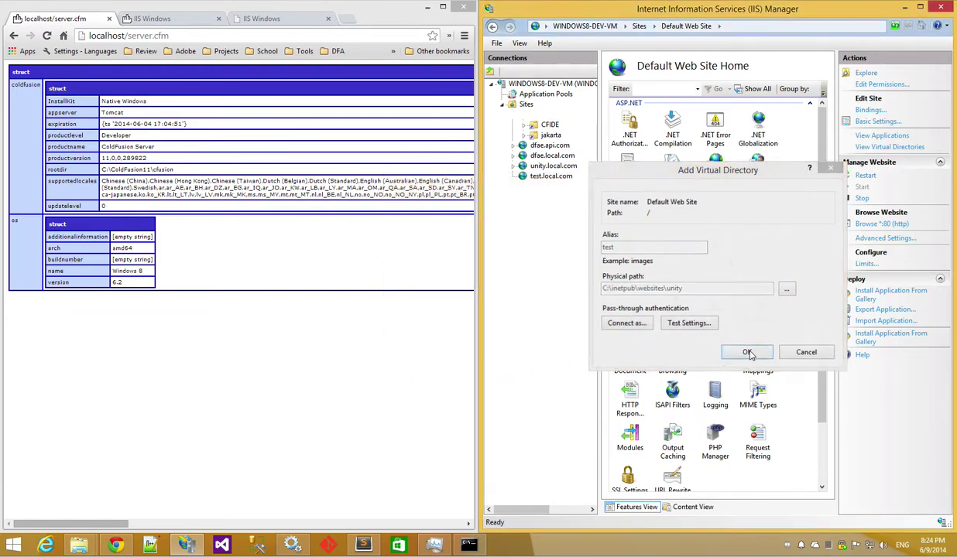
Step: Reload localhost/server.cfm and the localhost home page in Chrome, and compare their loading with test.local.com
{"action": "left_click", "coordinate": [47, 37]}
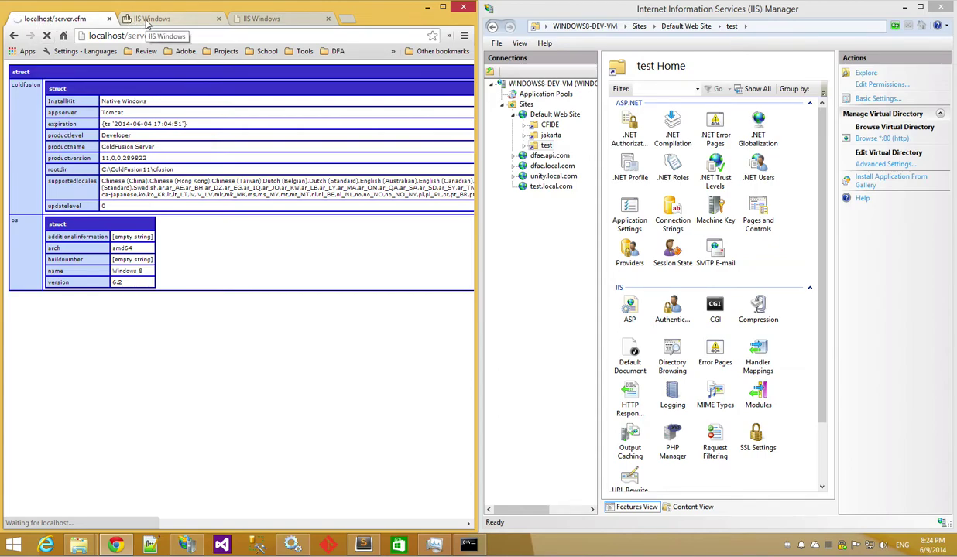
{"action": "left_click", "coordinate": [147, 22]}
{"action": "left_click", "coordinate": [47, 36]}
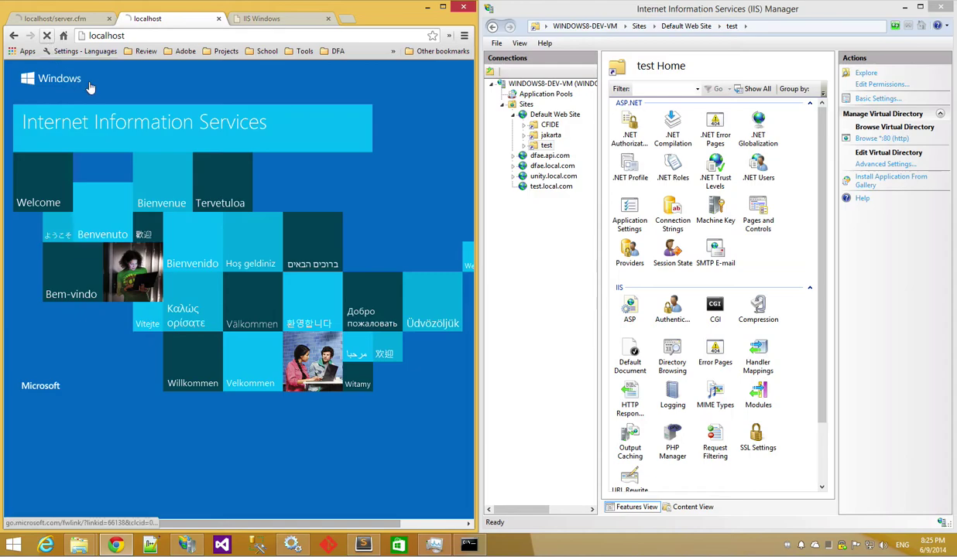
{"action": "left_click", "coordinate": [260, 20]}
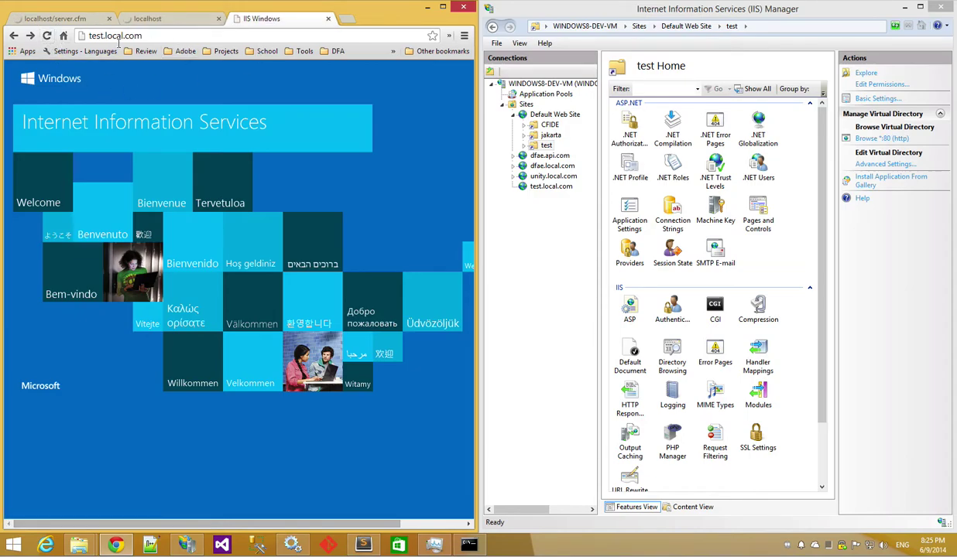
{"action": "left_click", "coordinate": [155, 19]}
{"action": "left_click", "coordinate": [68, 19]}
{"action": "left_click", "coordinate": [164, 19]}
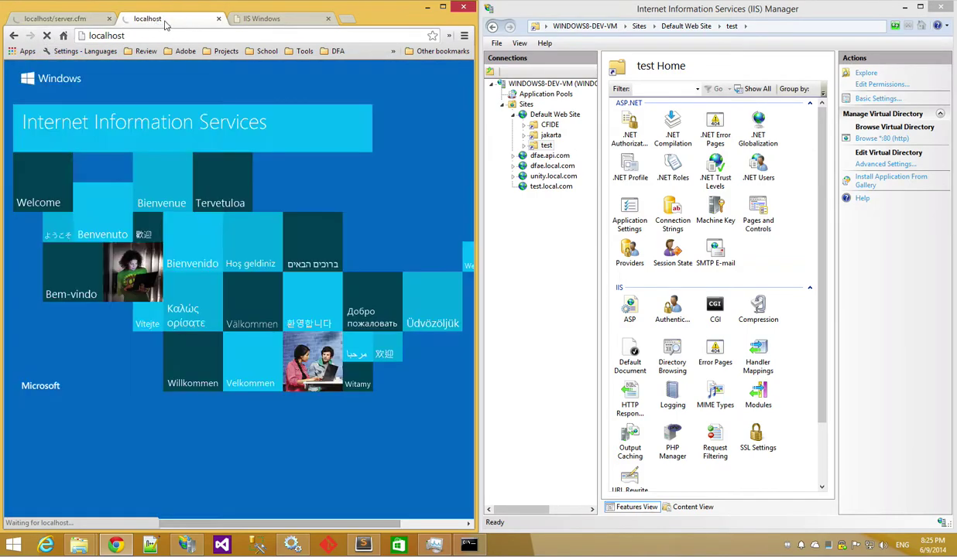
{"action": "left_click", "coordinate": [68, 20]}
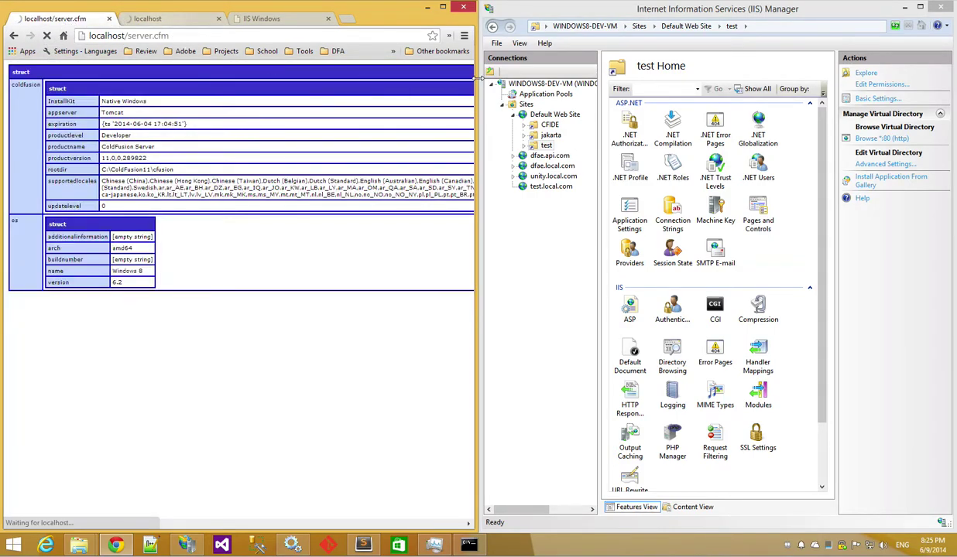
Step: Check the site bindings and basic settings of Default Web Site in IIS Manager to identify its application pool
{"action": "left_click", "coordinate": [551, 94]}
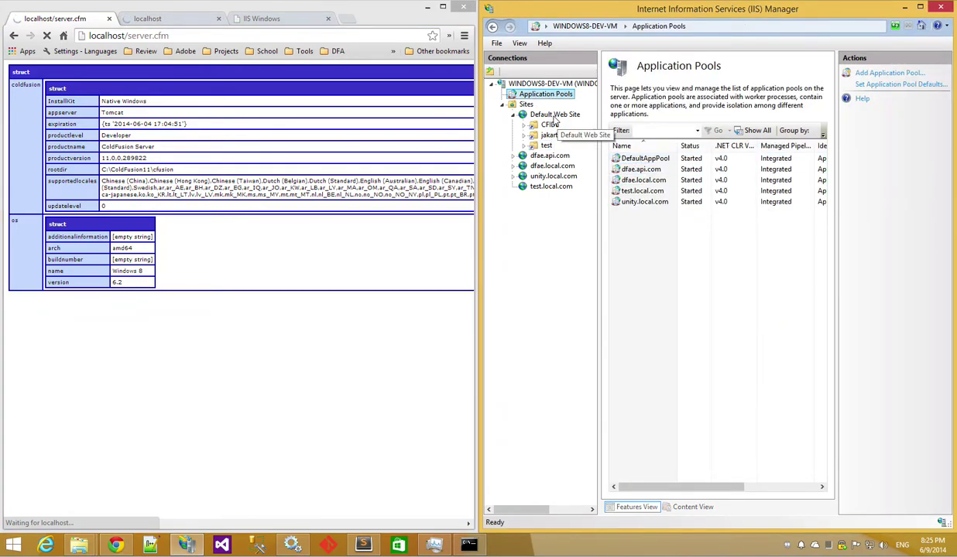
{"action": "left_click", "coordinate": [554, 114]}
{"action": "left_click", "coordinate": [870, 110]}
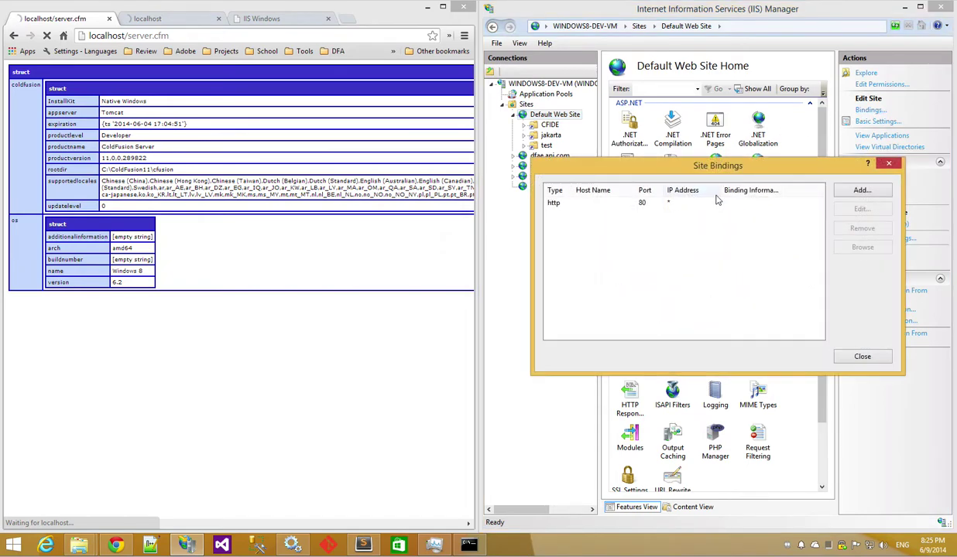
{"action": "left_click", "coordinate": [863, 357]}
{"action": "left_click", "coordinate": [877, 122]}
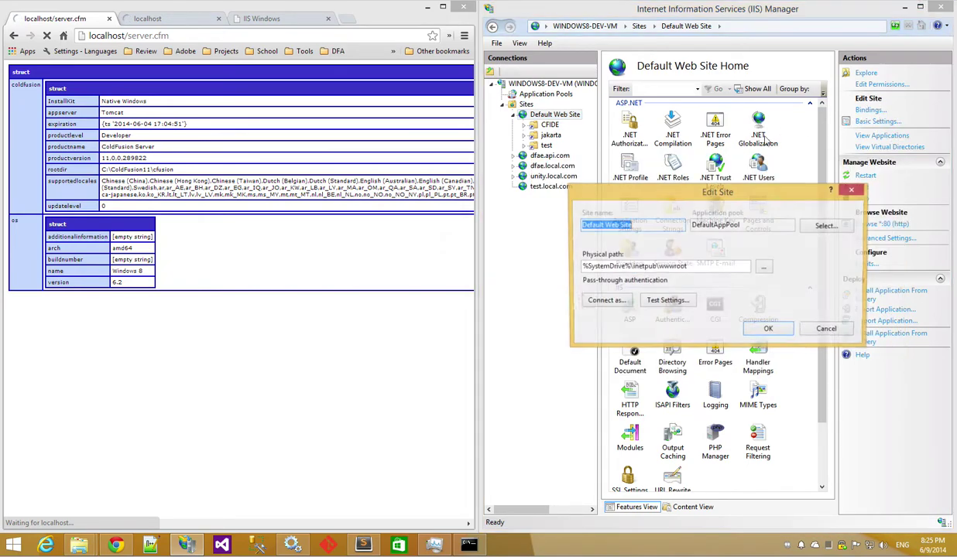
{"action": "left_click", "coordinate": [827, 330]}
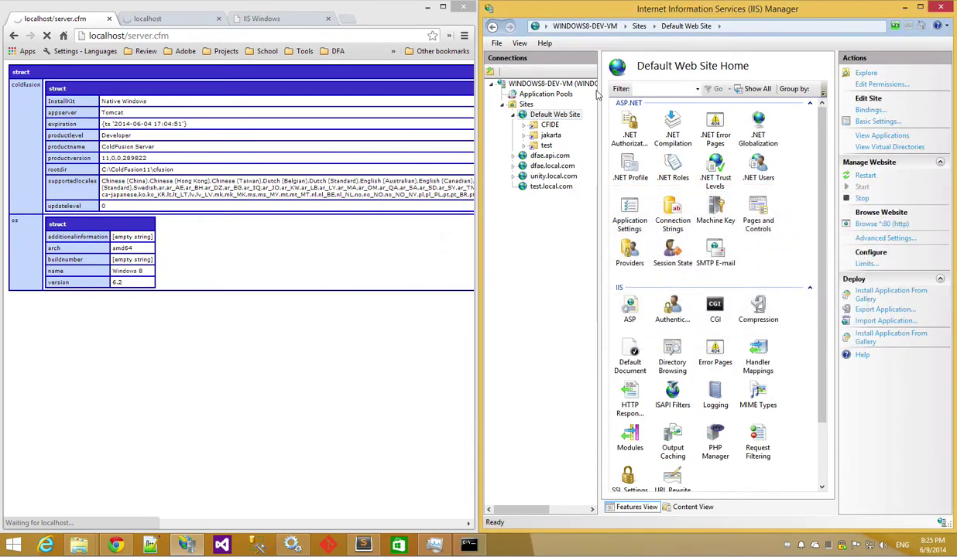
Step: Stop the DefaultAppPool application pool and check how both localhost pages respond in Chrome
{"action": "left_click", "coordinate": [545, 94]}
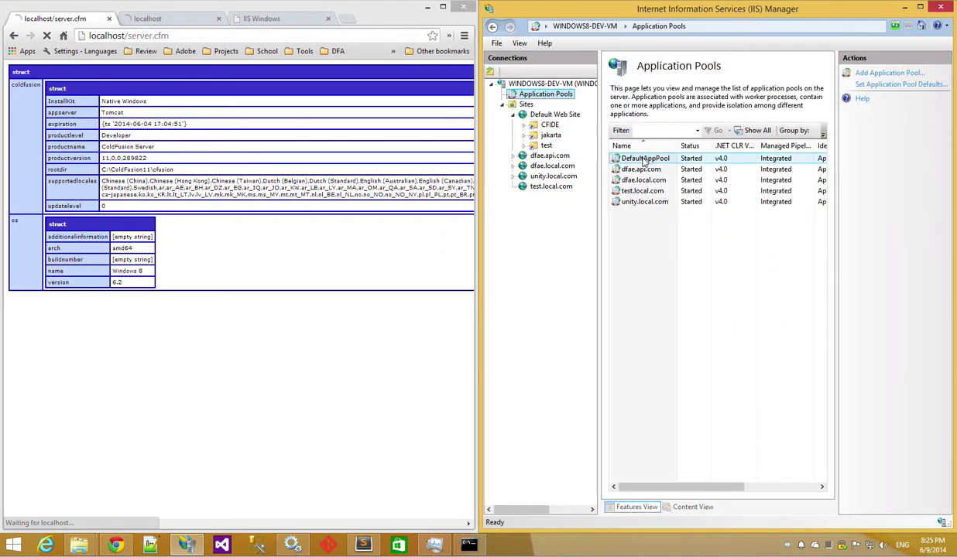
{"action": "left_click", "coordinate": [625, 157]}
{"action": "left_click", "coordinate": [862, 122]}
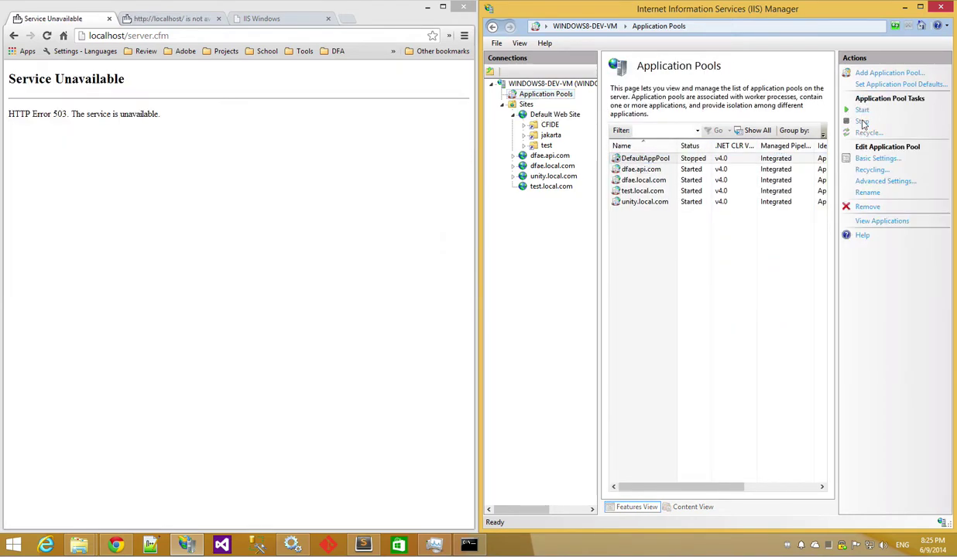
{"action": "left_click", "coordinate": [165, 22]}
{"action": "left_click", "coordinate": [75, 22]}
{"action": "left_click", "coordinate": [169, 22]}
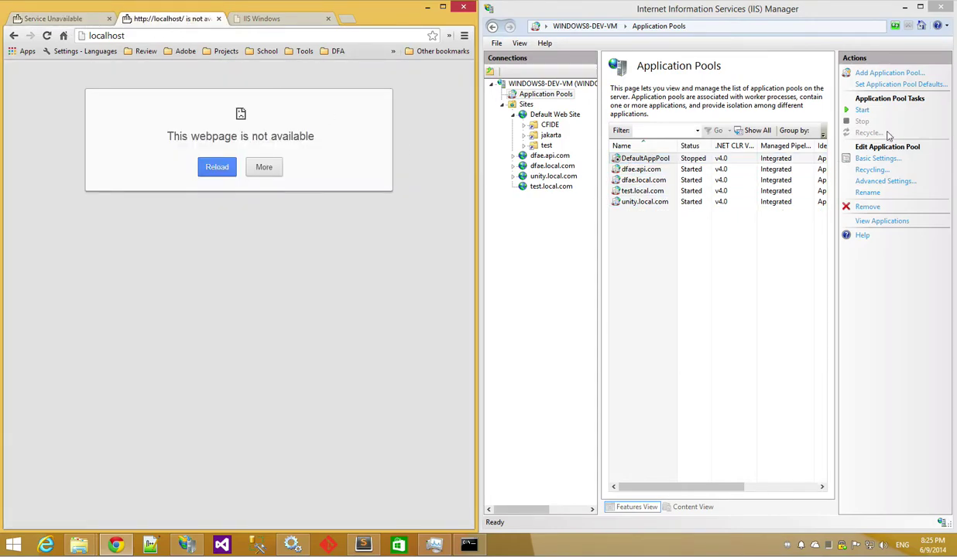
Step: Try to start DefaultAppPool, dismiss the error, and stop the ColdFusion 11 Application Server service in the Services console
{"action": "left_click", "coordinate": [861, 111]}
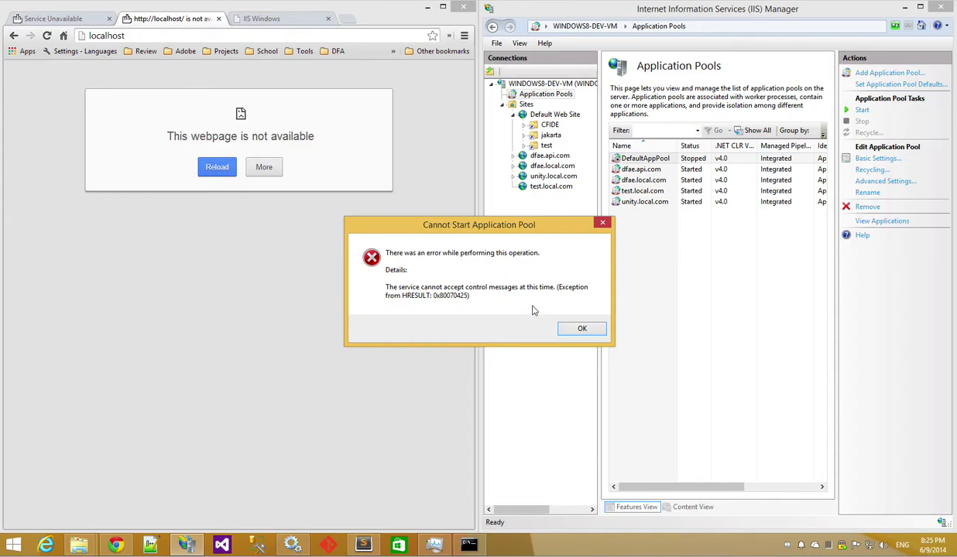
{"action": "left_click", "coordinate": [581, 329]}
{"action": "left_click", "coordinate": [294, 544]}
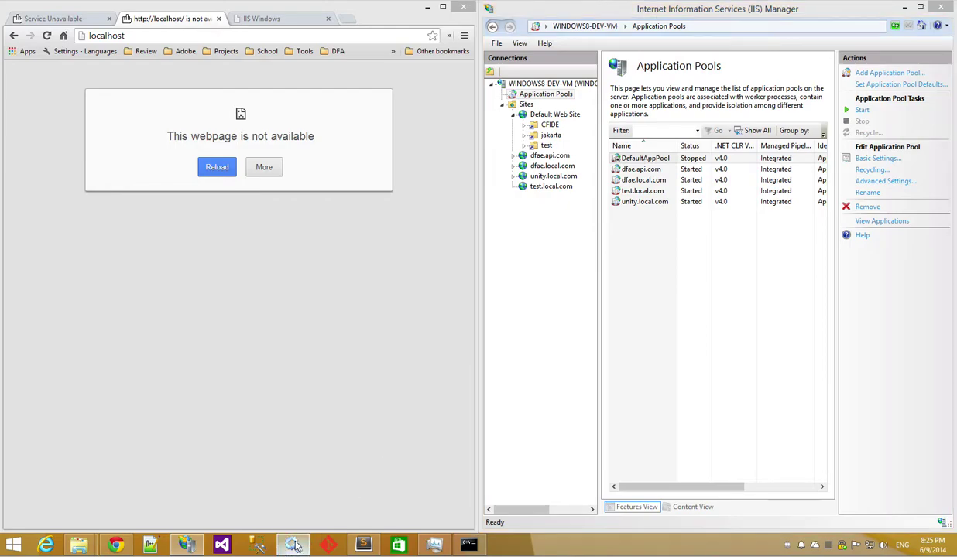
{"action": "right_click", "coordinate": [436, 236]}
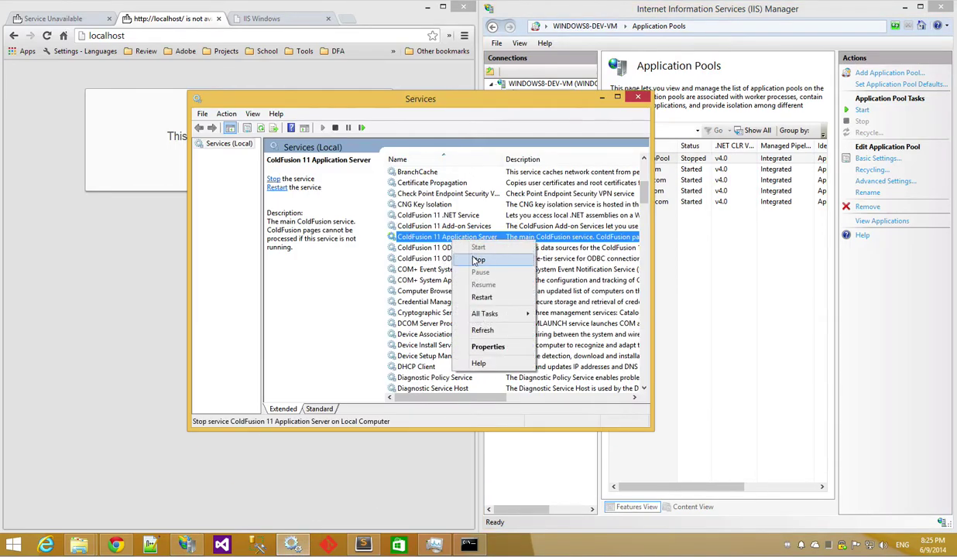
{"action": "left_click", "coordinate": [453, 252]}
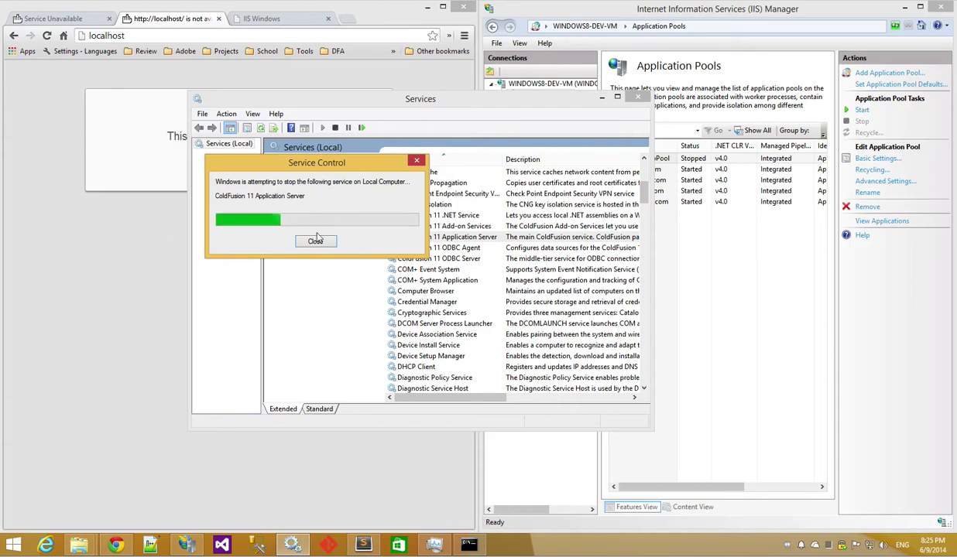
Step: Try again to start DefaultAppPool in IIS Manager, reopening the application pool list between attempts
{"action": "left_click", "coordinate": [555, 15]}
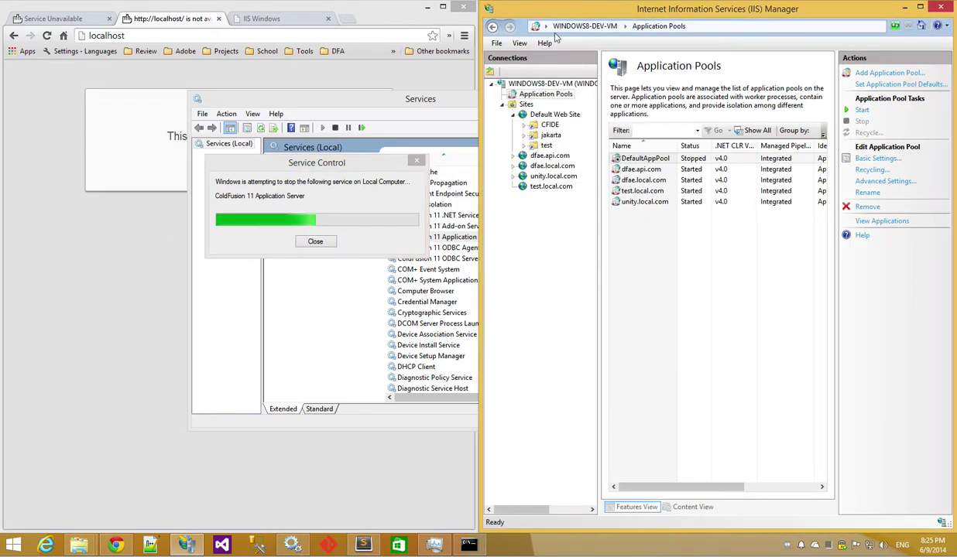
{"action": "left_click", "coordinate": [638, 158]}
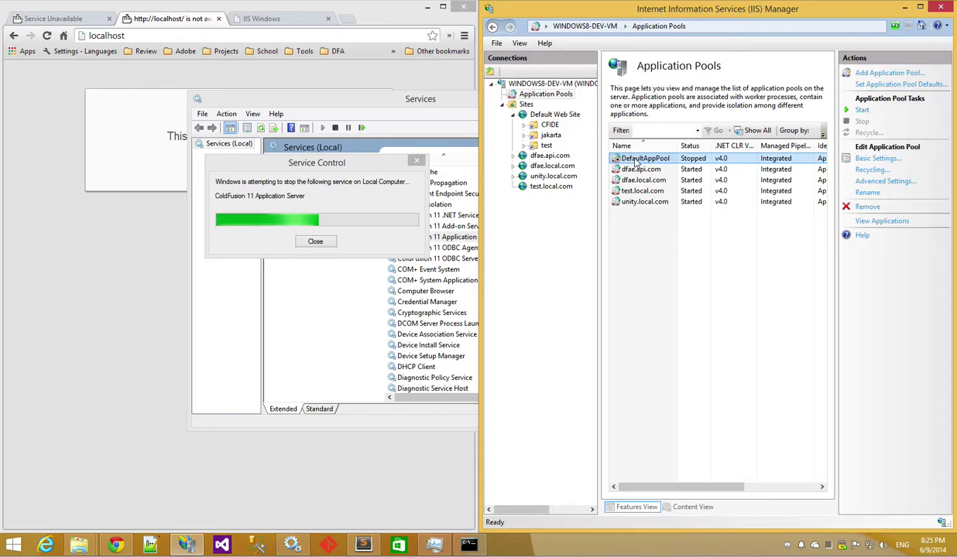
{"action": "right_click", "coordinate": [638, 159]}
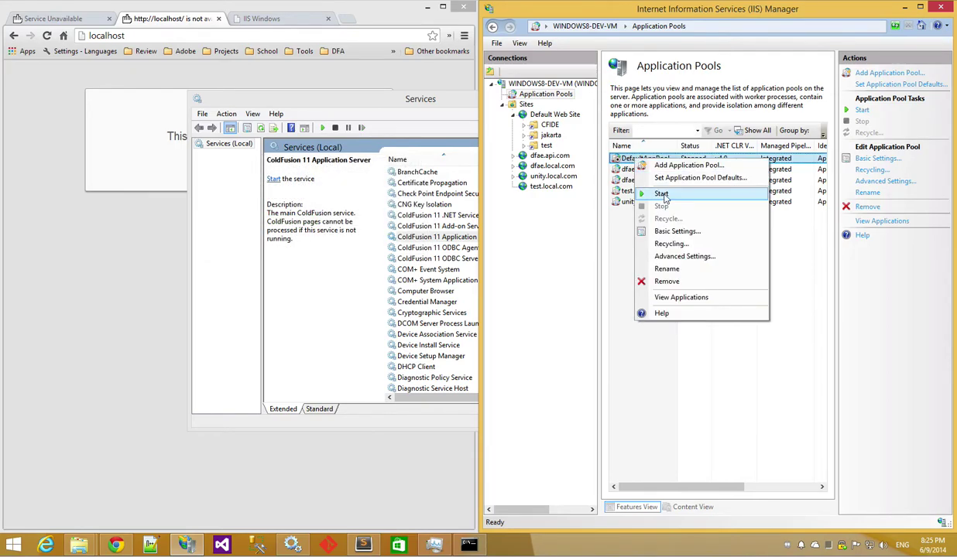
{"action": "left_click", "coordinate": [642, 194]}
{"action": "left_click", "coordinate": [576, 329]}
{"action": "right_click", "coordinate": [629, 259]}
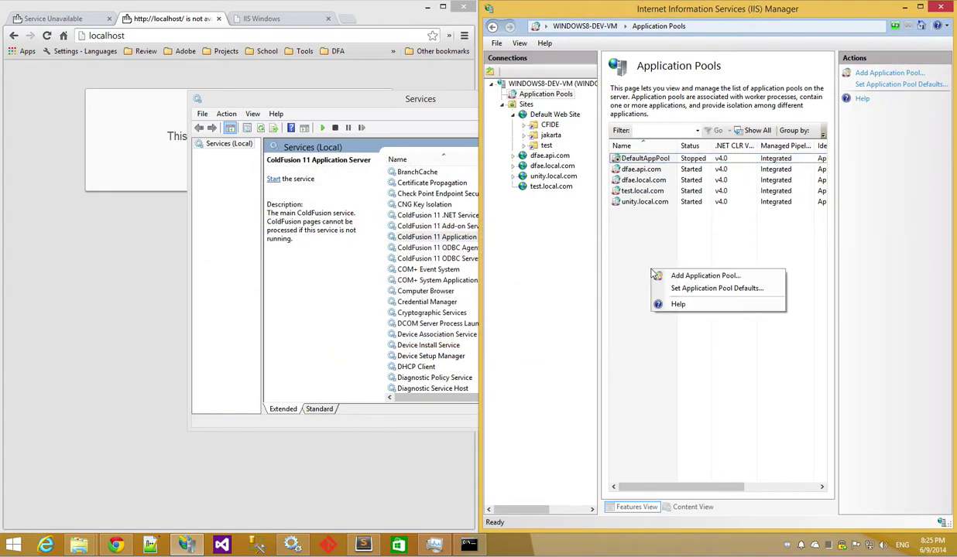
{"action": "left_click", "coordinate": [768, 240]}
{"action": "left_click", "coordinate": [525, 104]}
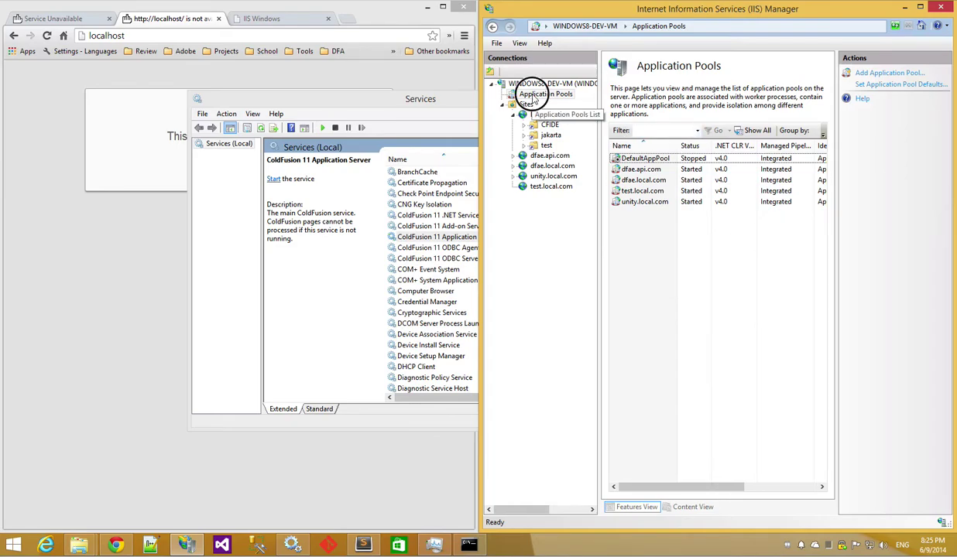
{"action": "left_click", "coordinate": [546, 93]}
{"action": "left_click", "coordinate": [654, 158]}
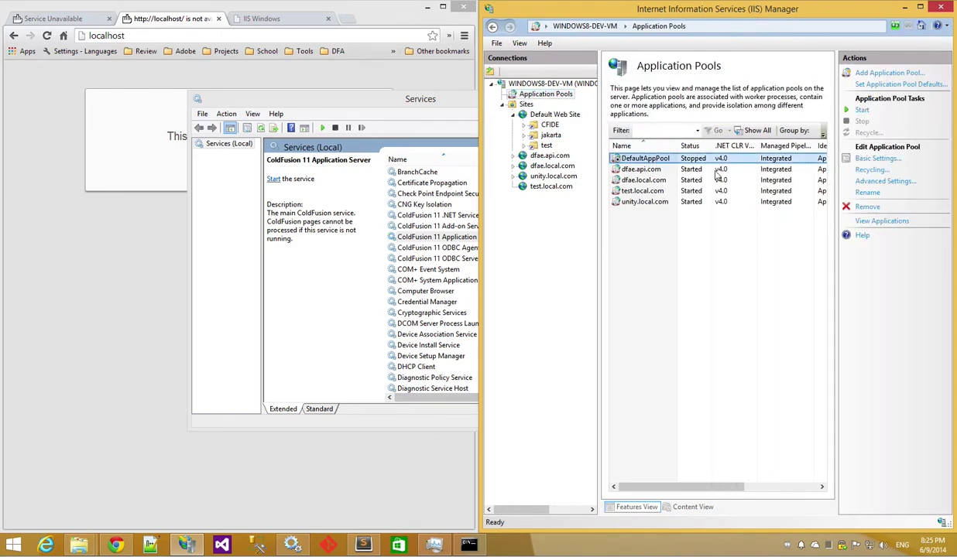
{"action": "left_click", "coordinate": [861, 112]}
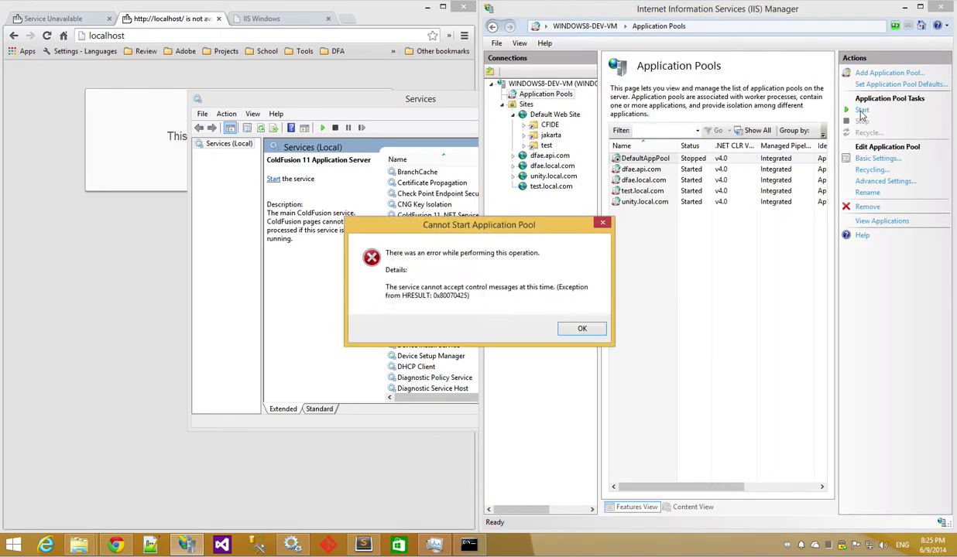
{"action": "left_click", "coordinate": [581, 329]}
Step: Check the status of the ColdFusion 11 Application Server service in the Services console and start the service
{"action": "left_click", "coordinate": [380, 97]}
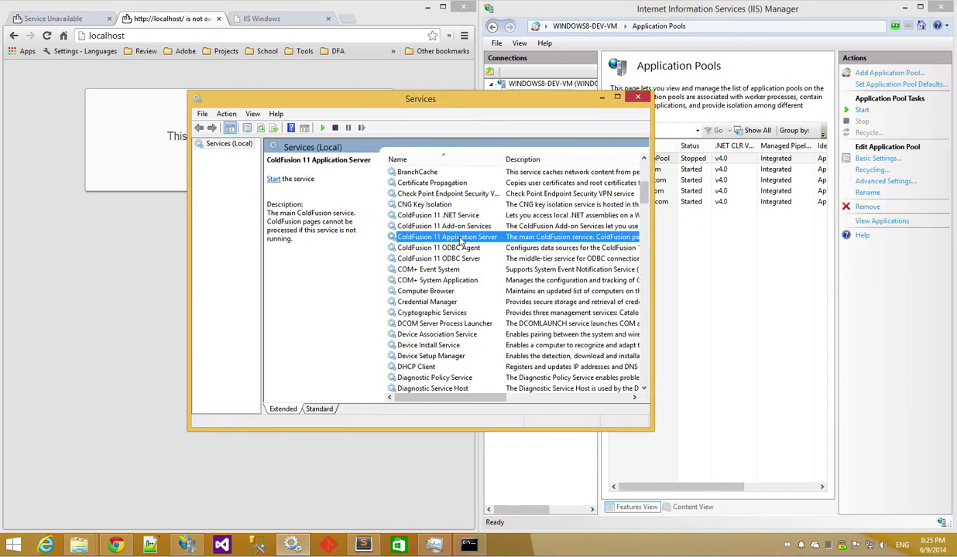
{"action": "scroll", "coordinate": [477, 244], "scroll_direction": "right", "scroll_amount": 5}
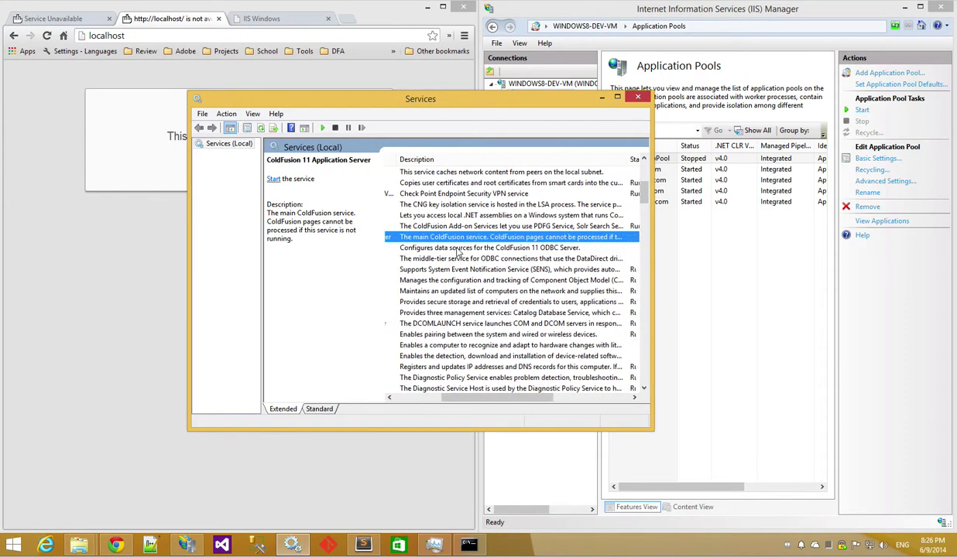
{"action": "scroll", "coordinate": [446, 252], "scroll_direction": "left", "scroll_amount": 3}
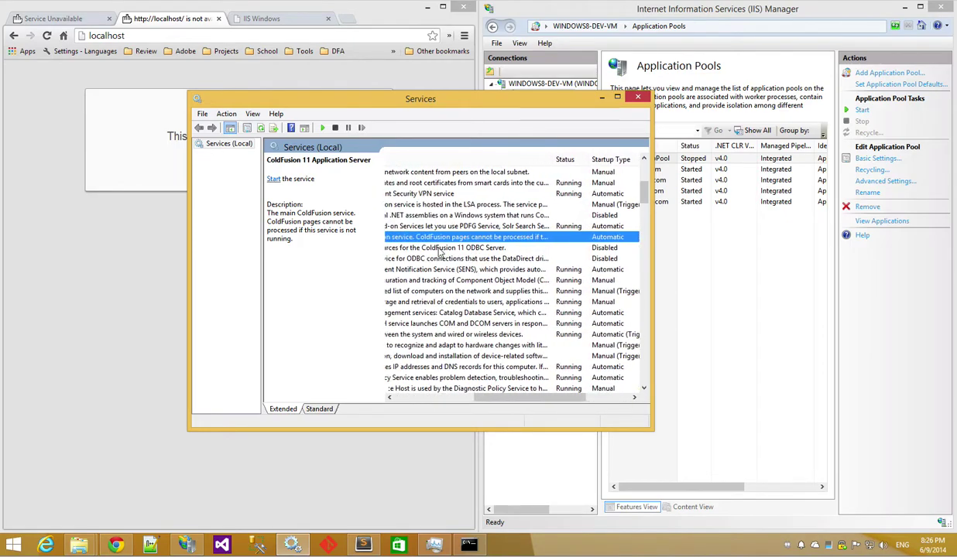
{"action": "scroll", "coordinate": [420, 241], "scroll_direction": "left", "scroll_amount": 3}
{"action": "right_click", "coordinate": [410, 236]}
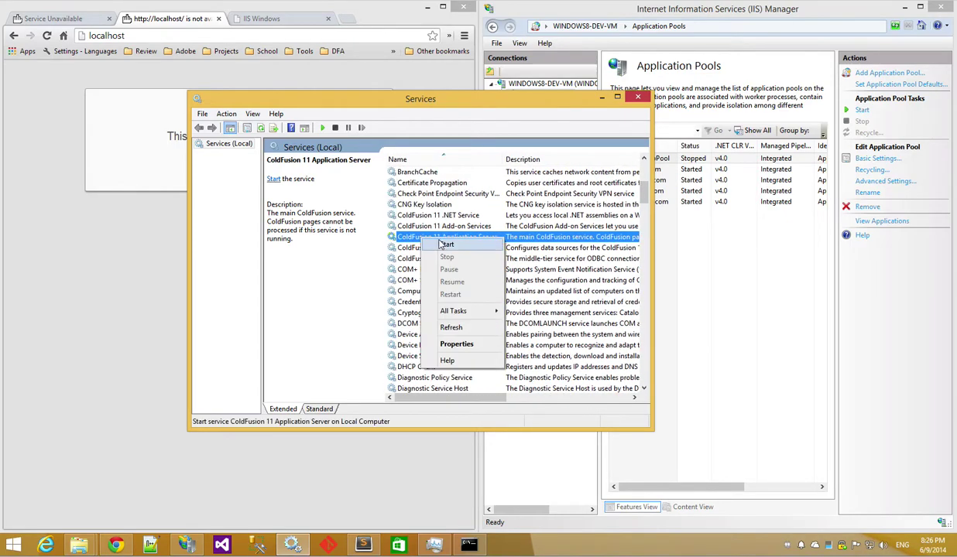
{"action": "left_click", "coordinate": [437, 241]}
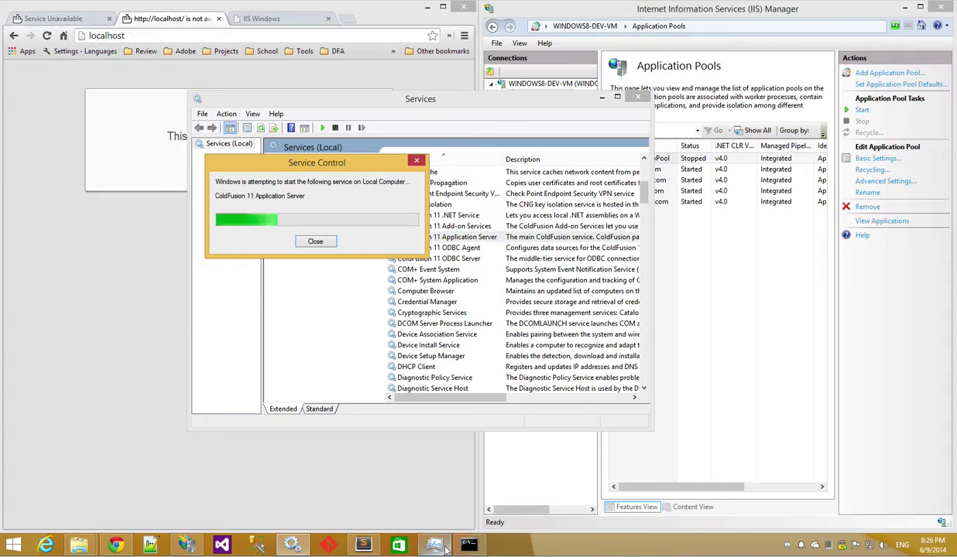
Step: Return to IIS Manager and try to start DefaultAppPool while the ColdFusion service is starting, dismissing the errors
{"action": "mouse_move", "coordinate": [470, 548]}
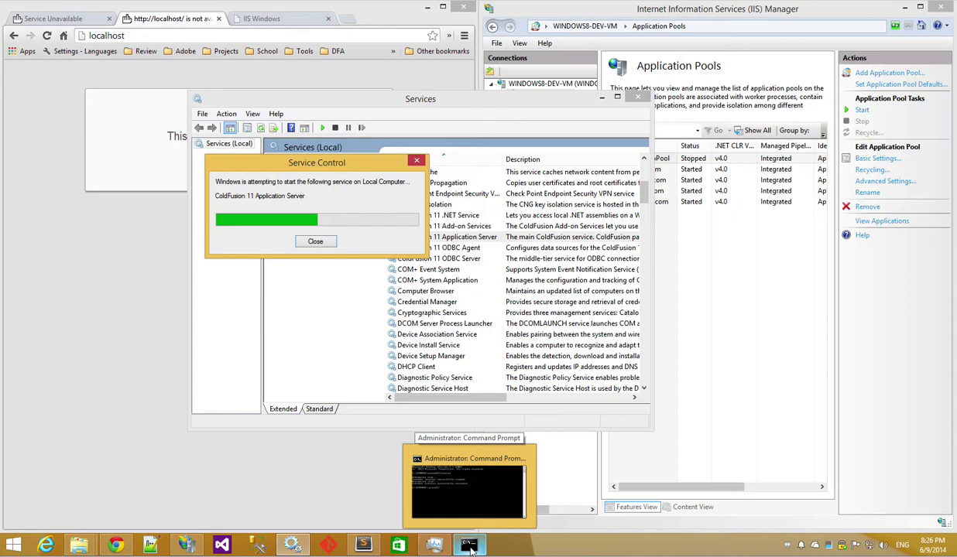
{"action": "left_click", "coordinate": [588, 17]}
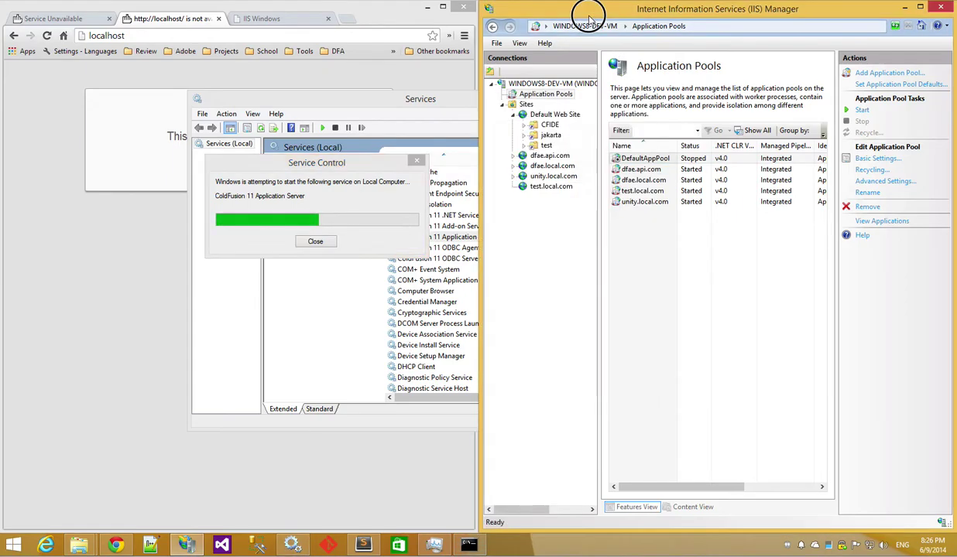
{"action": "left_click", "coordinate": [860, 110]}
{"action": "left_click", "coordinate": [578, 331]}
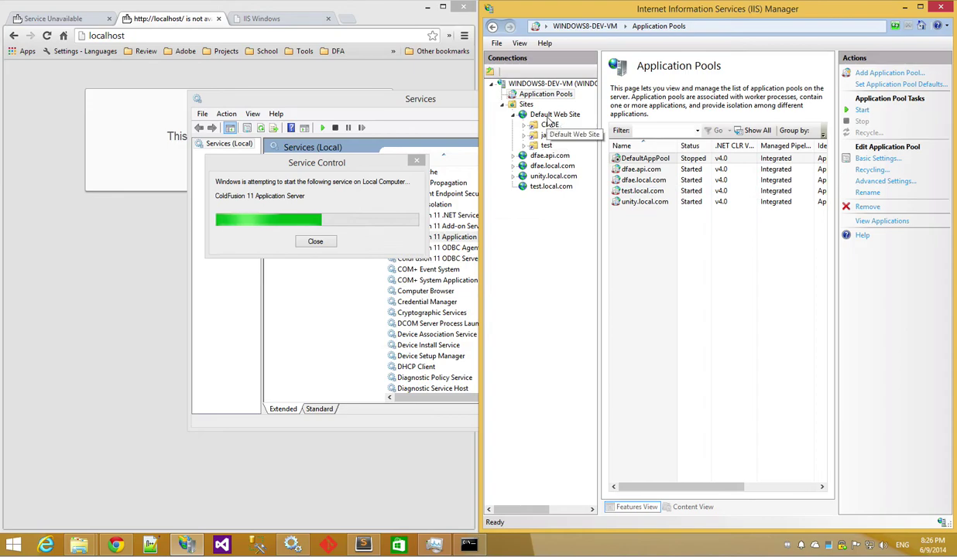
{"action": "left_click", "coordinate": [549, 116]}
{"action": "left_click", "coordinate": [546, 94]}
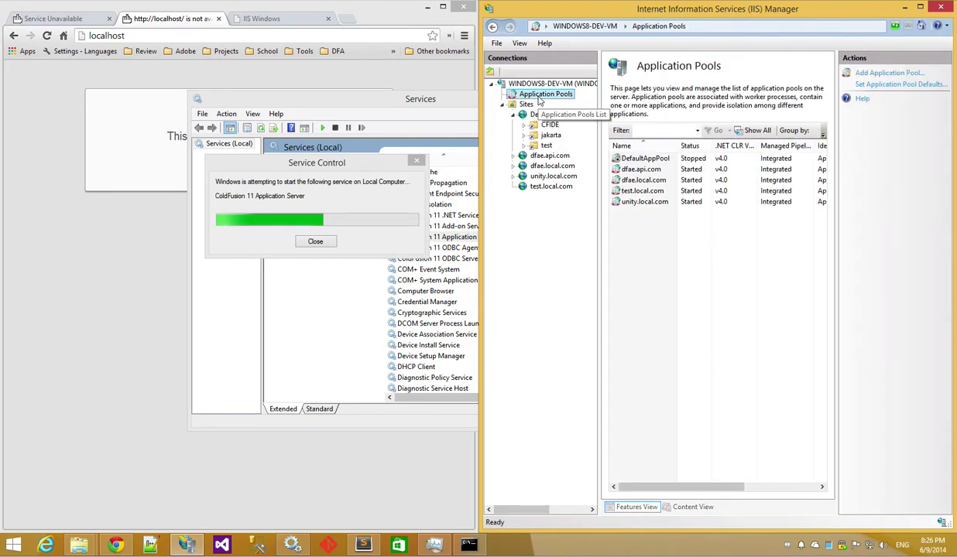
{"action": "left_click", "coordinate": [641, 159]}
{"action": "right_click", "coordinate": [640, 161]}
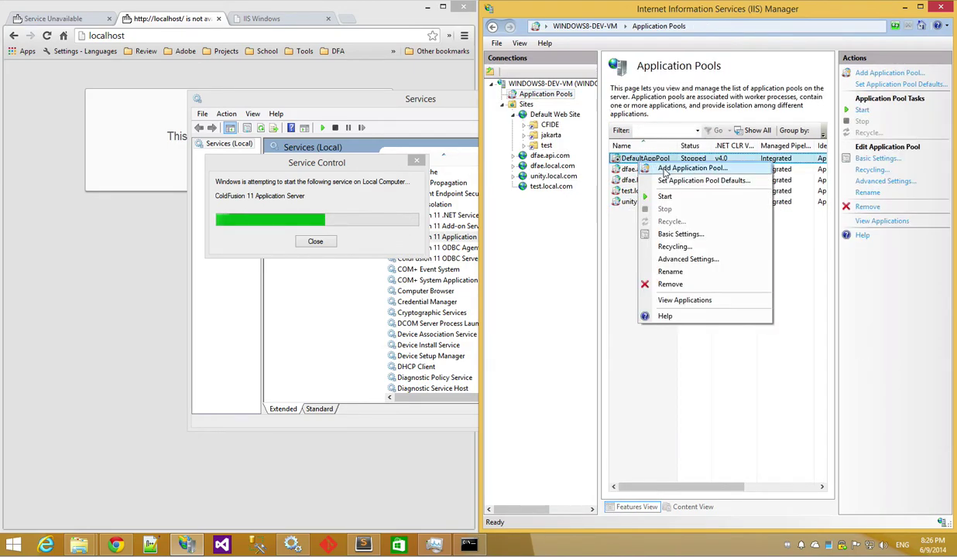
{"action": "left_click", "coordinate": [661, 197]}
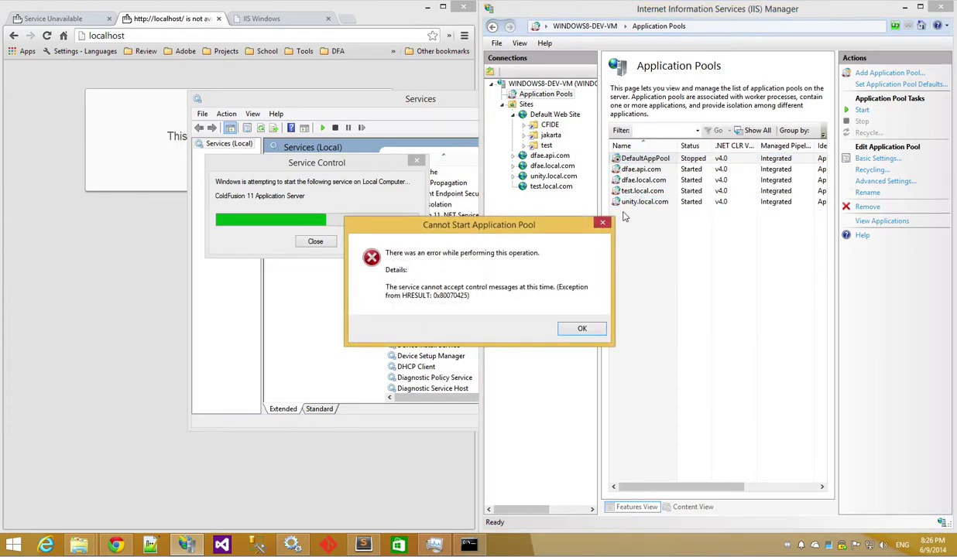
{"action": "left_click", "coordinate": [582, 331]}
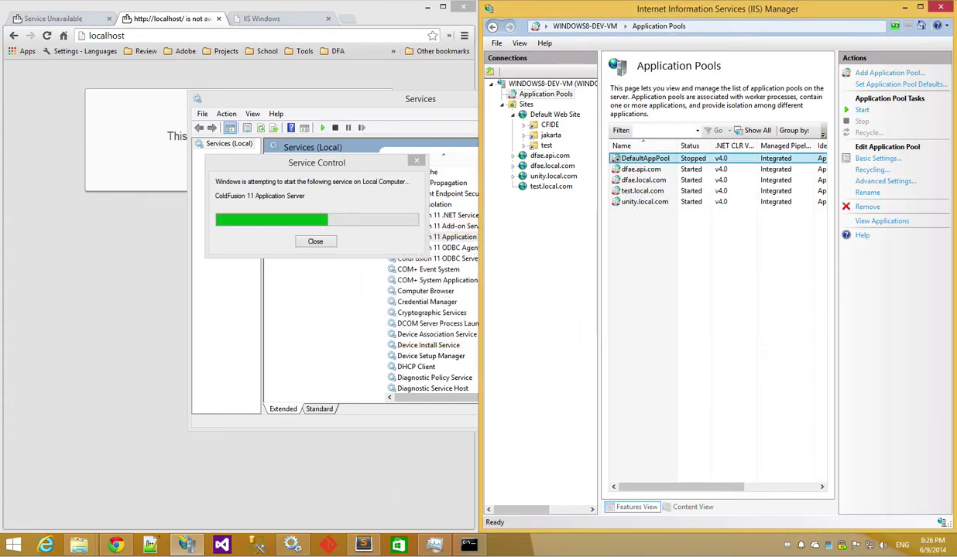
Step: Check the iisreset progress in Command Prompt, then reload the test.local.com, localhost and localhost/server.cfm pages in Chrome
{"action": "left_click", "coordinate": [468, 544]}
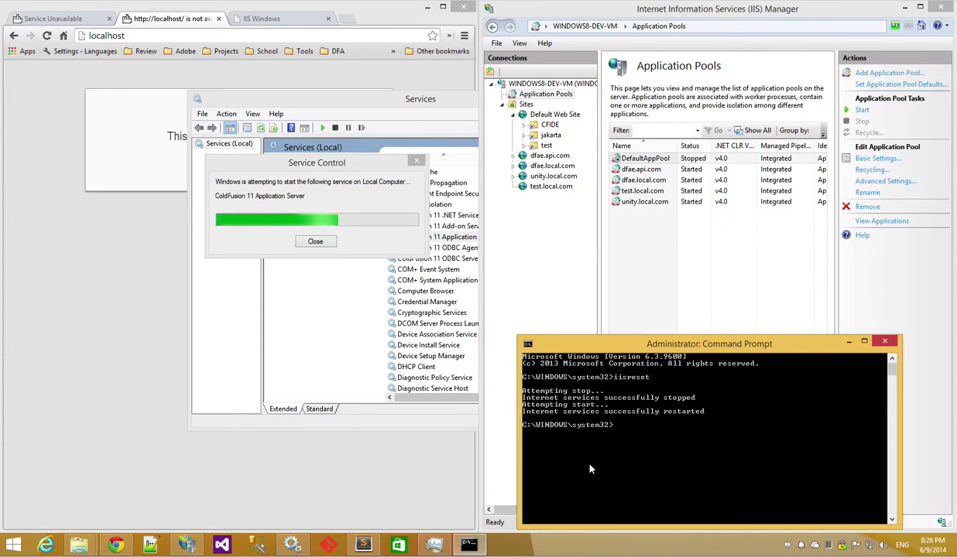
{"action": "left_click", "coordinate": [262, 18]}
{"action": "left_click", "coordinate": [45, 36]}
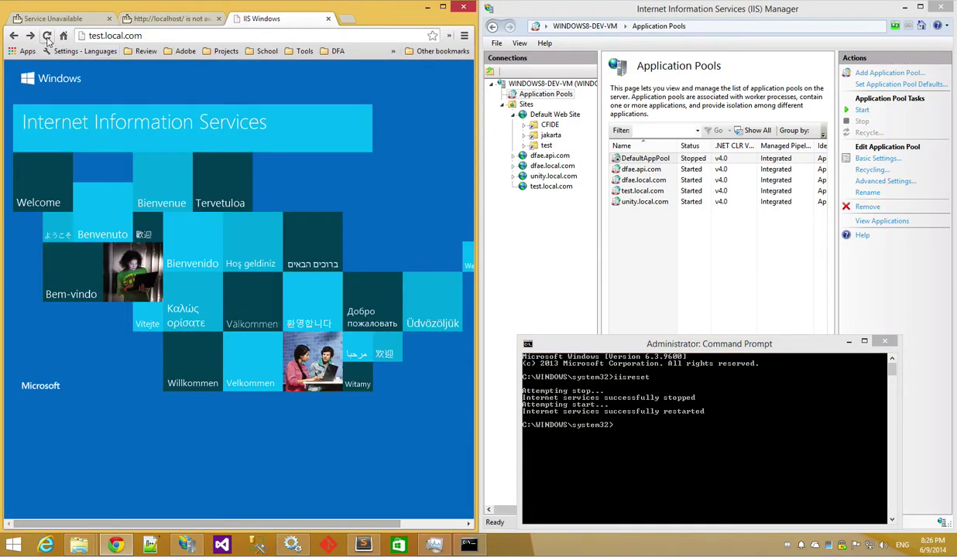
{"action": "left_click", "coordinate": [159, 20]}
{"action": "key", "text": "F5"}
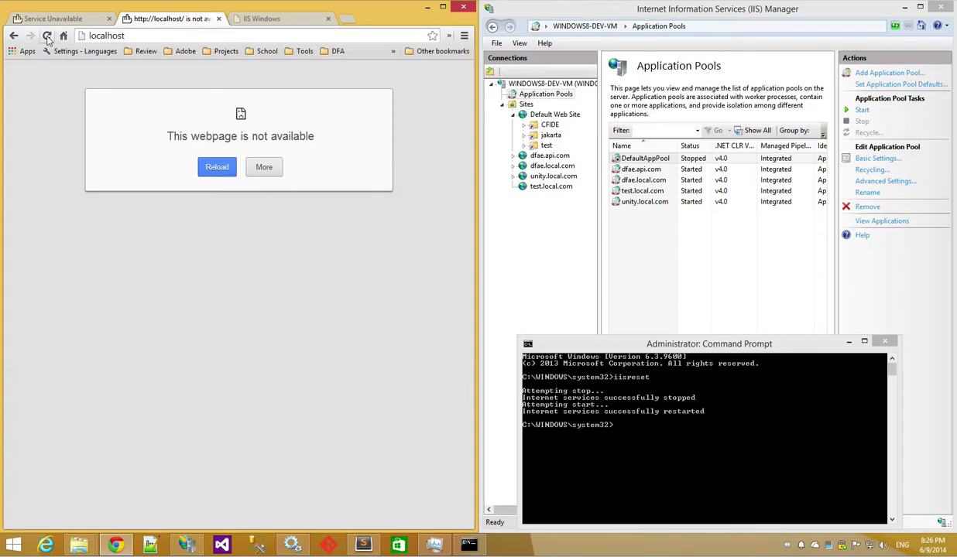
{"action": "left_click", "coordinate": [61, 21]}
{"action": "left_click", "coordinate": [47, 36]}
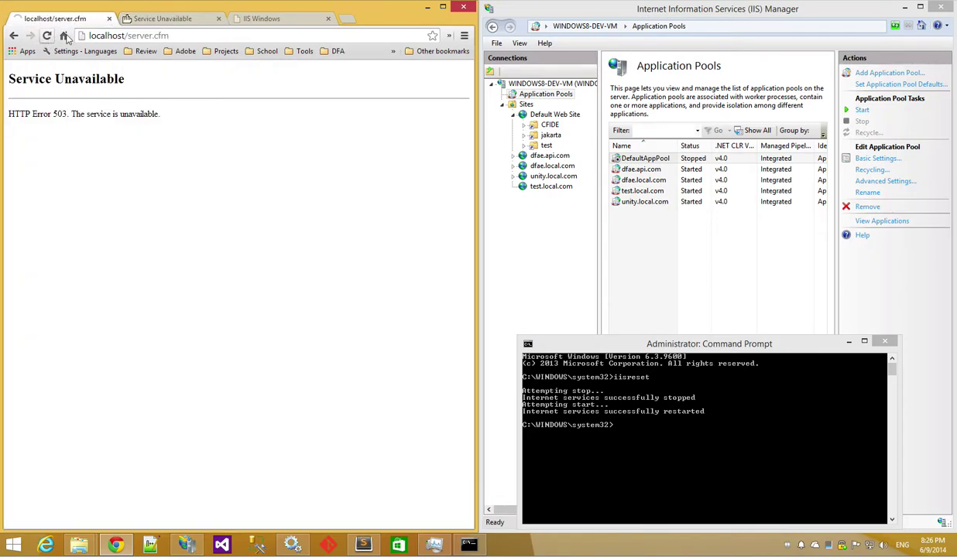
Step: Switch to the Services console and check the status of the ColdFusion 11 Application Server service
{"action": "left_click", "coordinate": [292, 545]}
{"action": "scroll", "coordinate": [546, 255], "scroll_direction": "right", "scroll_amount": 5}
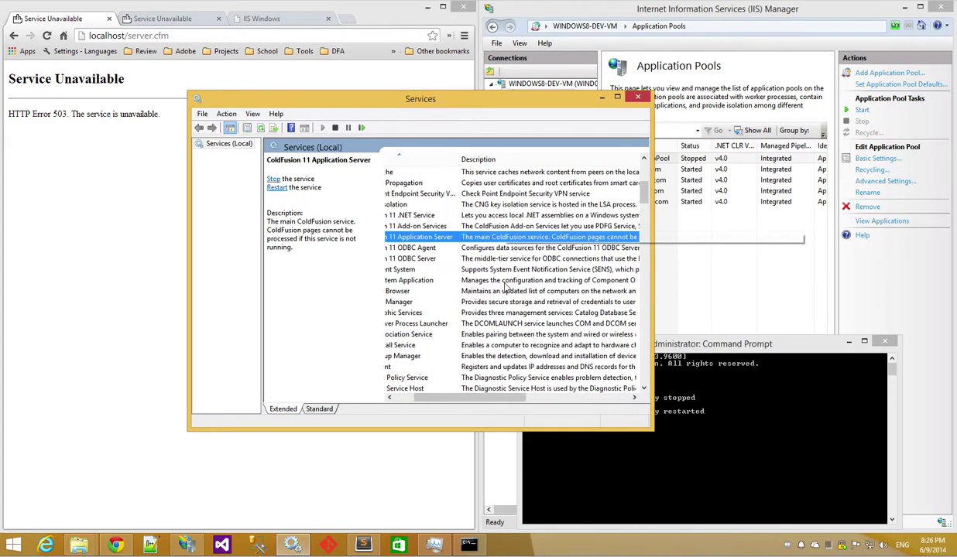
{"action": "scroll", "coordinate": [511, 287], "scroll_direction": "right", "scroll_amount": 4}
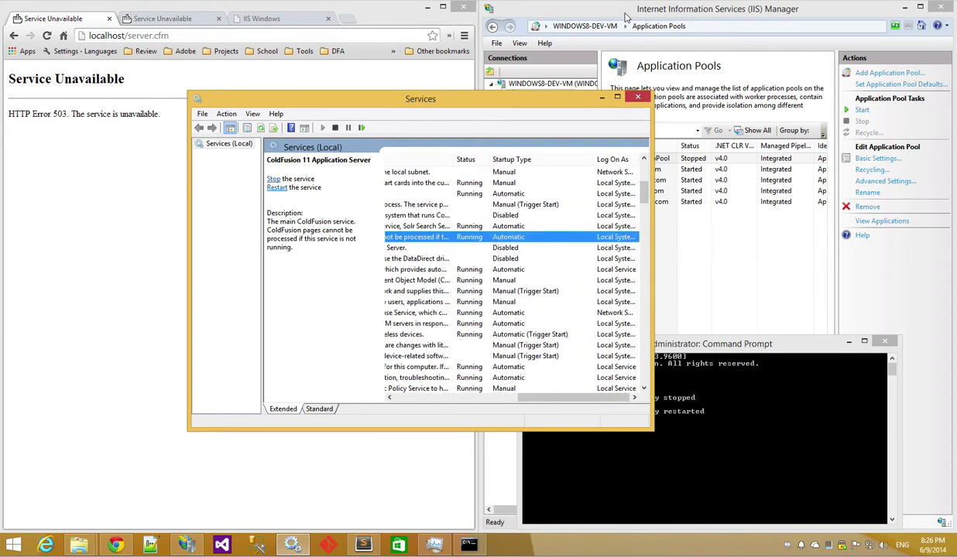
Step: Return to IIS Manager, try once more to start DefaultAppPool, and dismiss the error
{"action": "left_click", "coordinate": [646, 158]}
{"action": "left_click", "coordinate": [861, 111]}
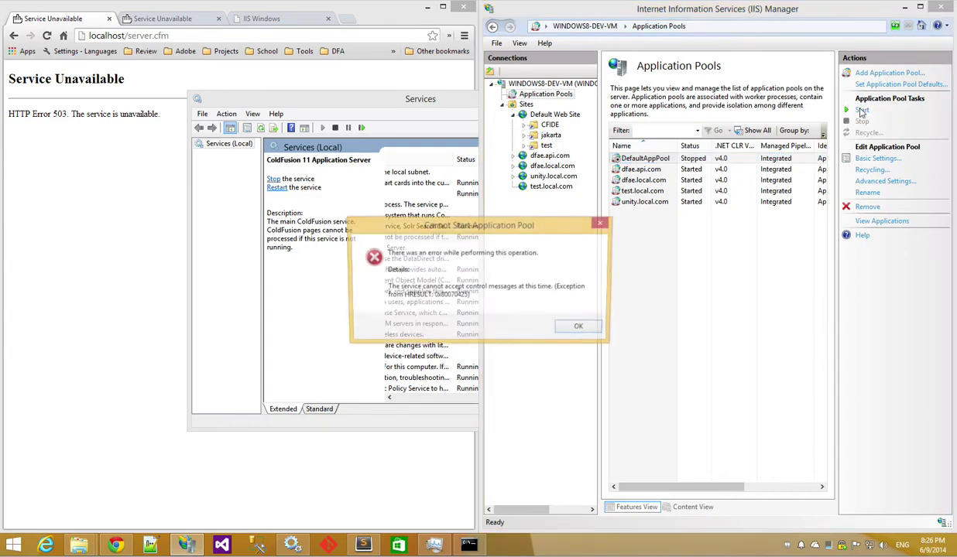
{"action": "left_click", "coordinate": [582, 331]}
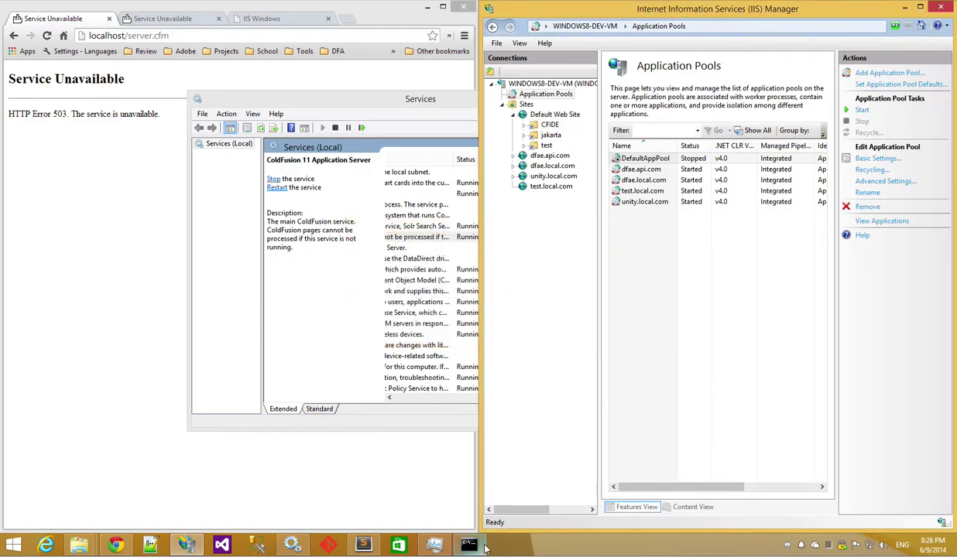
Step: Switch to Command Prompt and run iisreset again to restart Internet services
{"action": "left_click", "coordinate": [468, 544]}
{"action": "key", "text": "Up"}
{"action": "key", "text": "Return"}
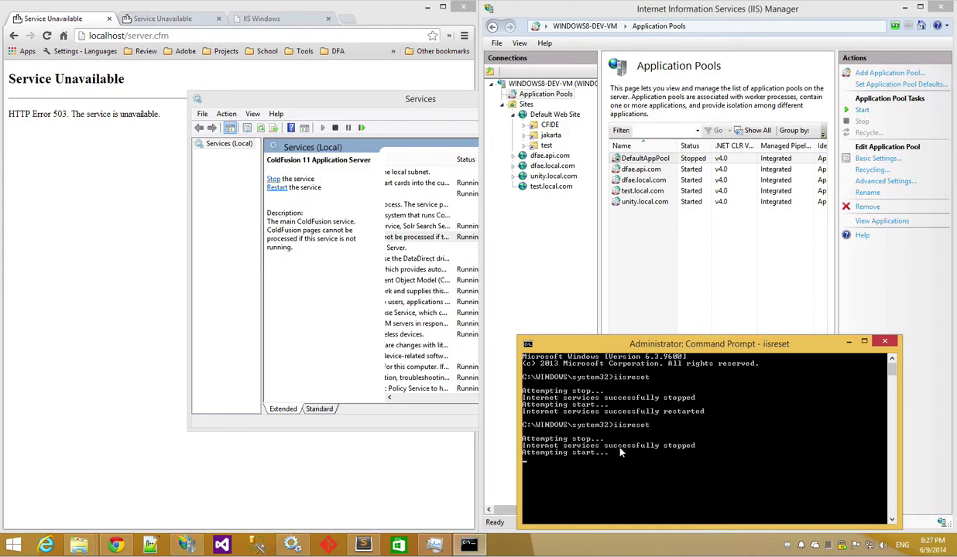
Step: Return to IIS Manager, refresh the application pool list, and start DefaultAppPool
{"action": "left_click", "coordinate": [675, 18]}
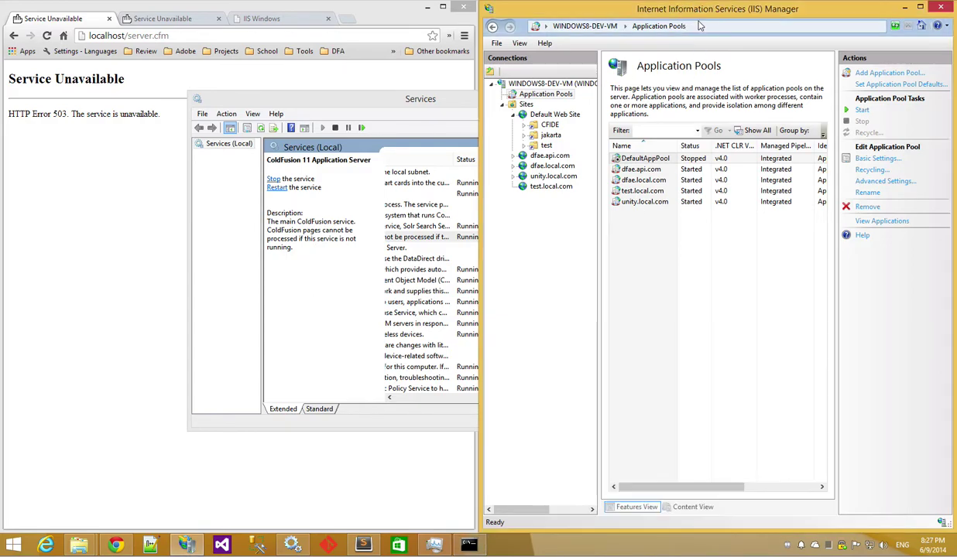
{"action": "right_click", "coordinate": [666, 276]}
{"action": "right_click", "coordinate": [545, 96]}
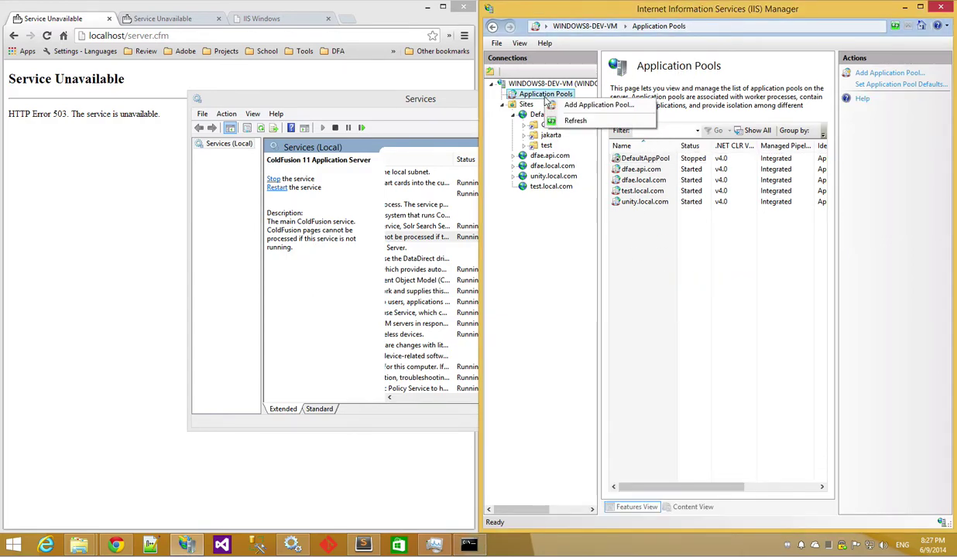
{"action": "left_click", "coordinate": [574, 120]}
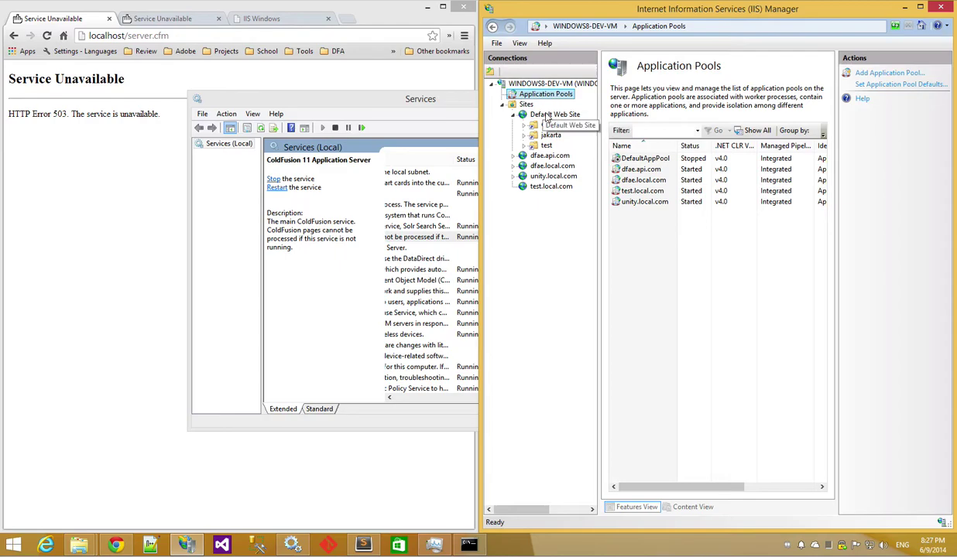
{"action": "left_click", "coordinate": [554, 115]}
{"action": "left_click", "coordinate": [546, 93]}
{"action": "left_click", "coordinate": [639, 159]}
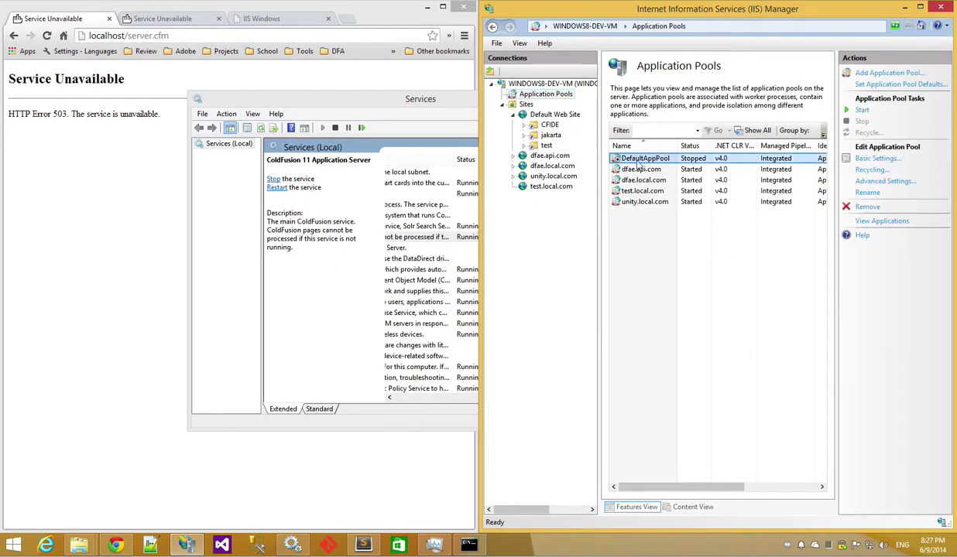
{"action": "left_click", "coordinate": [862, 111]}
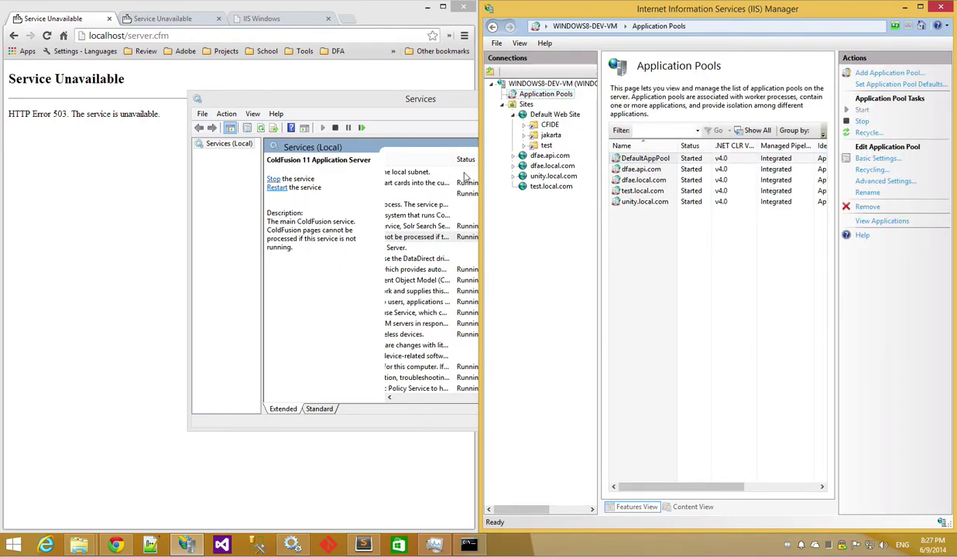
Step: Reload localhost/server.cfm and localhost in Chrome, and look over all three open site pages
{"action": "left_click", "coordinate": [47, 35]}
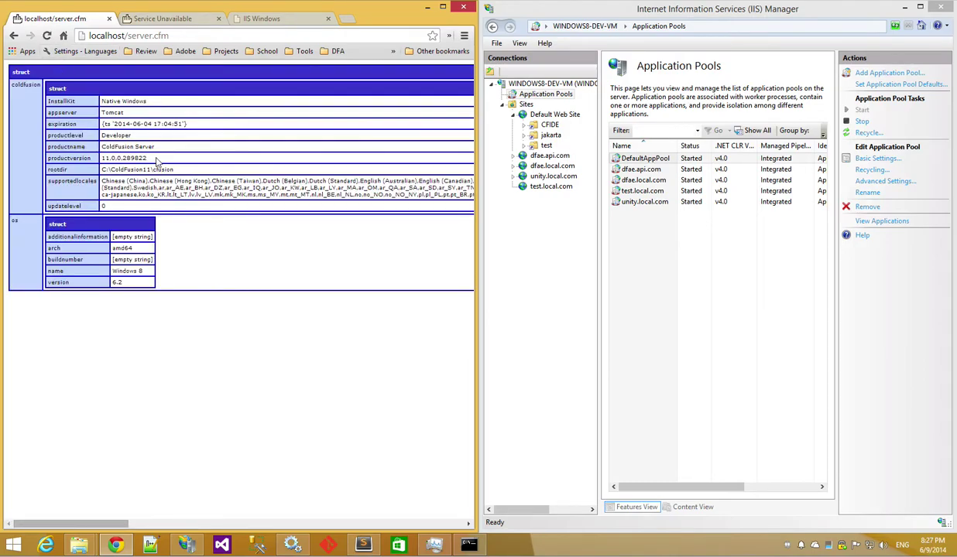
{"action": "left_click", "coordinate": [147, 18]}
{"action": "left_click", "coordinate": [47, 36]}
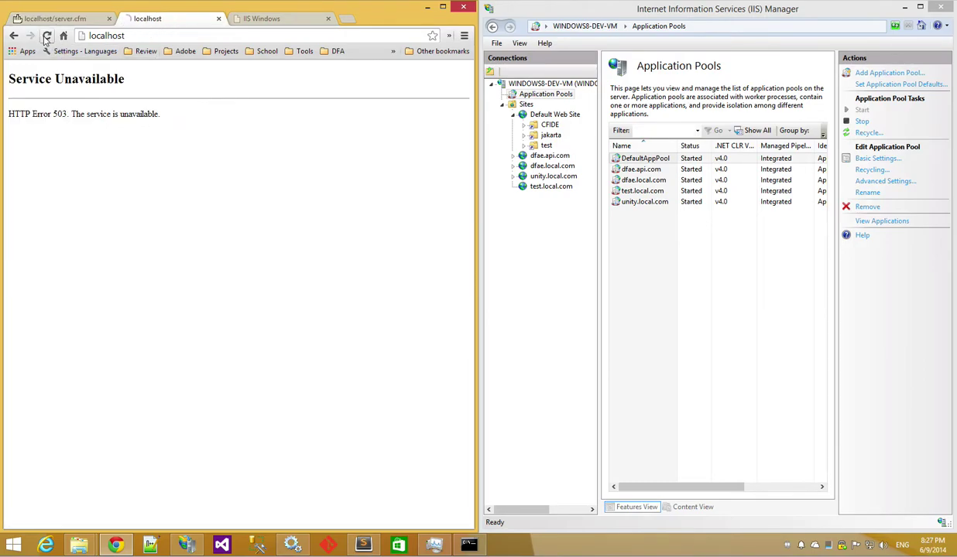
{"action": "left_click", "coordinate": [65, 19]}
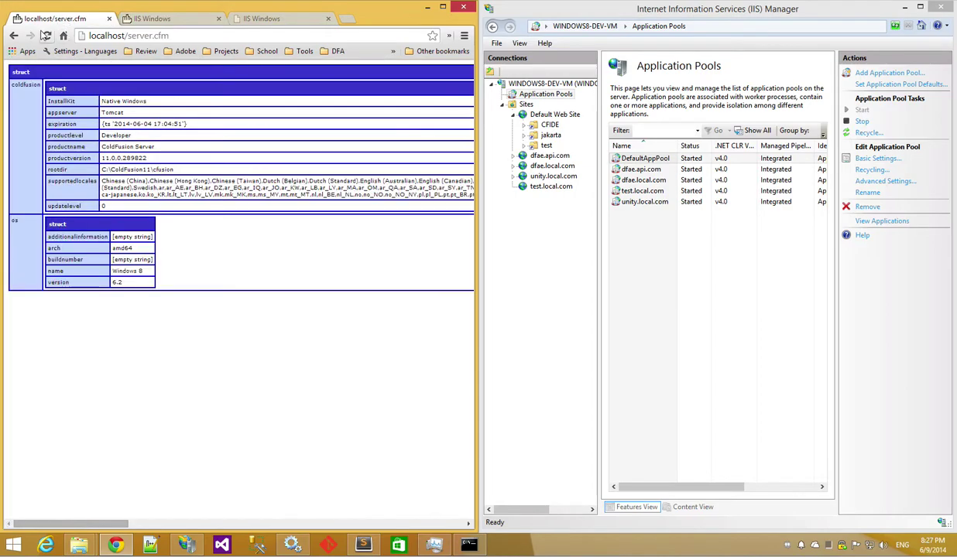
{"action": "left_click", "coordinate": [157, 18]}
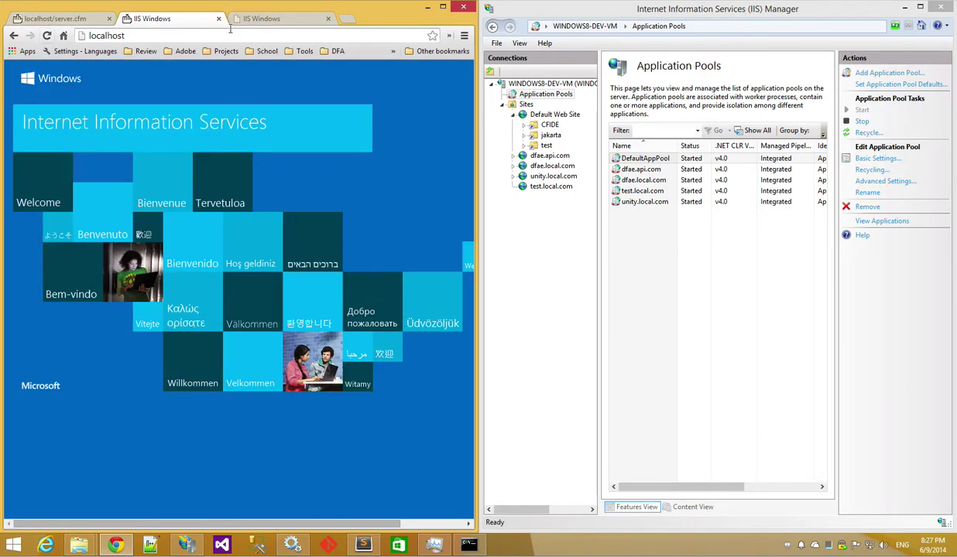
{"action": "left_click", "coordinate": [256, 18]}
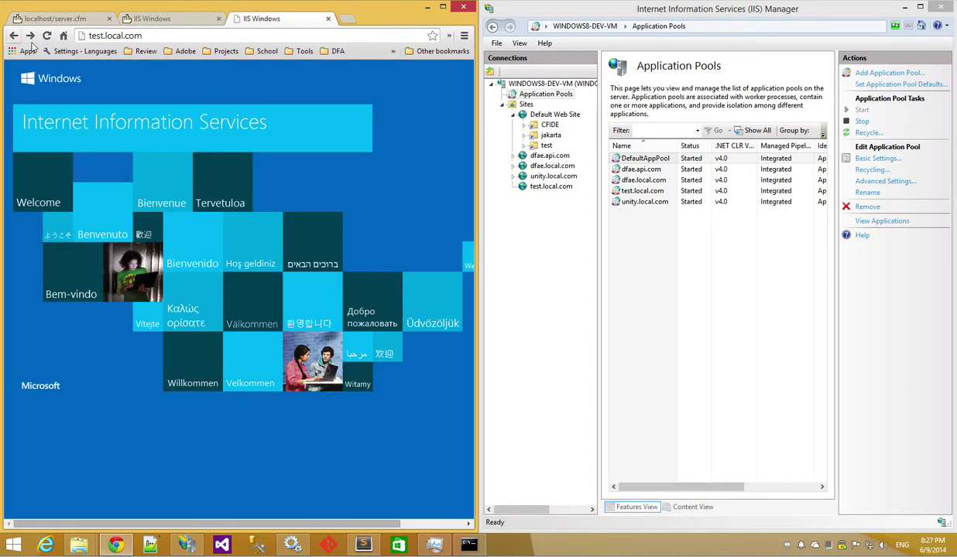
{"action": "left_click", "coordinate": [154, 18]}
{"action": "left_click", "coordinate": [72, 19]}
Step: Bring up the Command Prompt and Services windows and move the Services console over the browser, clear of IIS Manager
{"action": "left_click", "coordinate": [468, 545]}
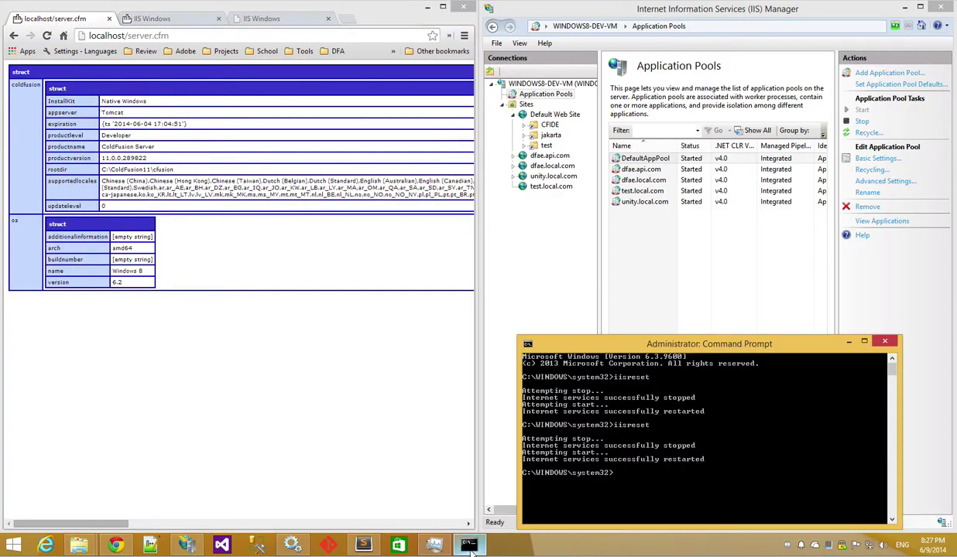
{"action": "left_click", "coordinate": [435, 546]}
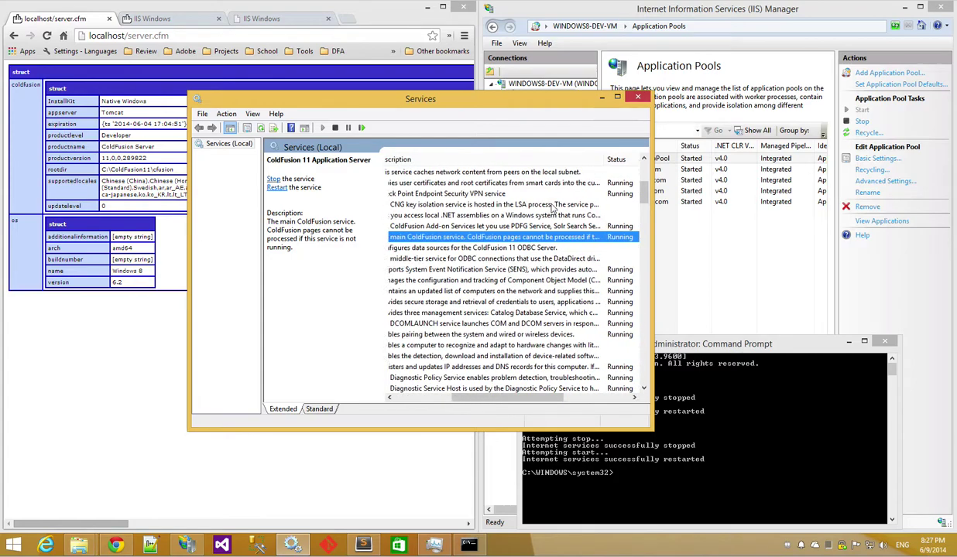
{"action": "left_click_drag", "start_coordinate": [524, 103], "coordinate": [354, 180]}
Step: Remove the test virtual directory from Default Web Site in IIS Manager and confirm the removal
{"action": "left_click", "coordinate": [547, 146]}
{"action": "right_click", "coordinate": [547, 147]}
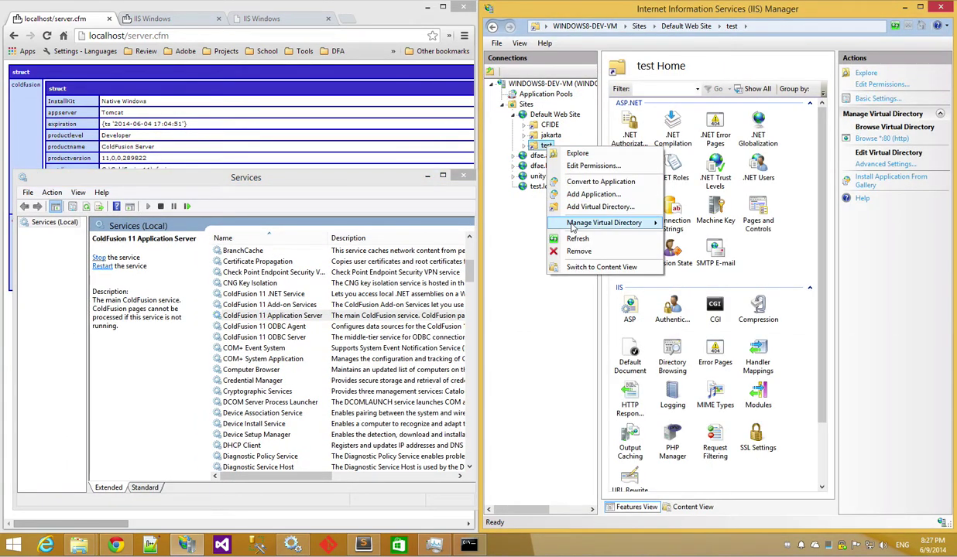
{"action": "left_click", "coordinate": [579, 251]}
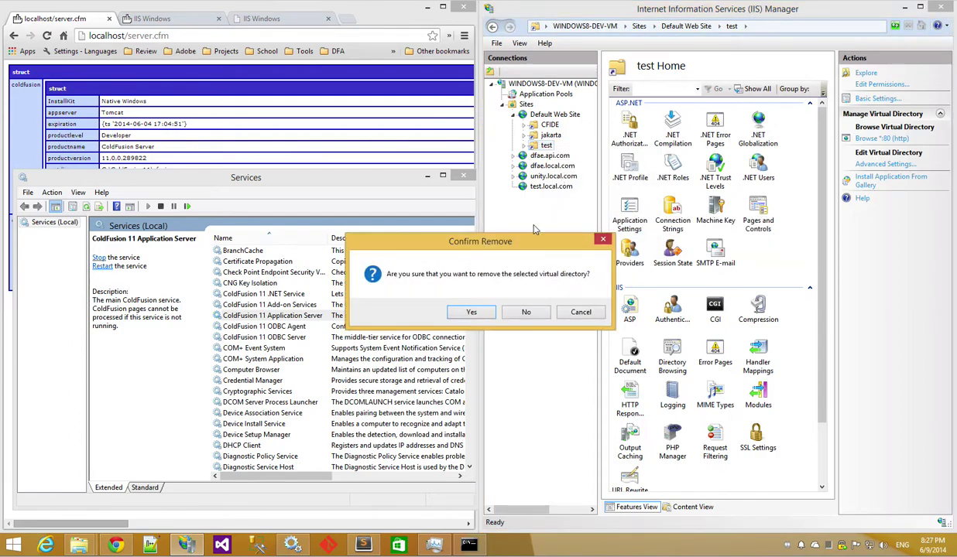
{"action": "left_click", "coordinate": [485, 312]}
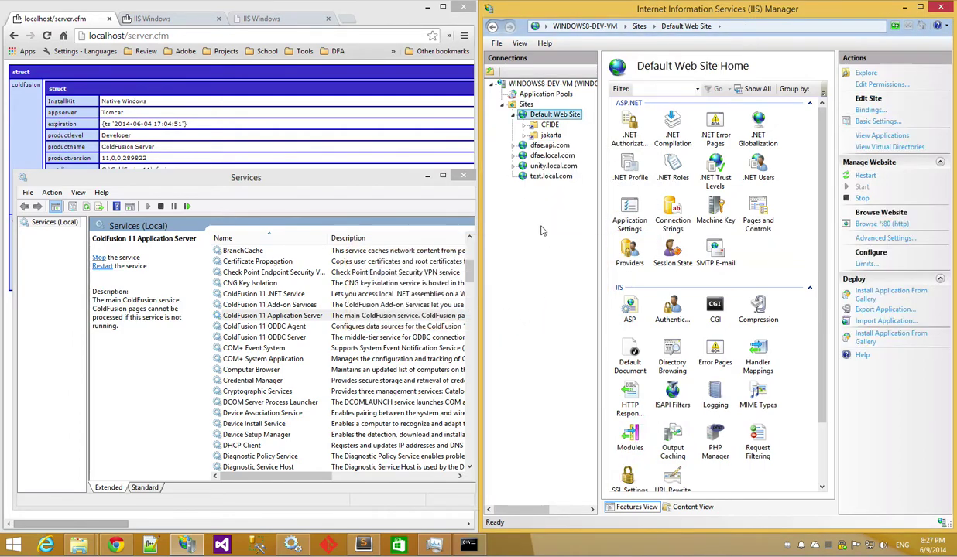
Step: Reload the localhost/server.cfm, localhost and test.local.com pages in Chrome to test the sites without the virtual directory
{"action": "left_click", "coordinate": [65, 20]}
{"action": "left_click", "coordinate": [47, 36]}
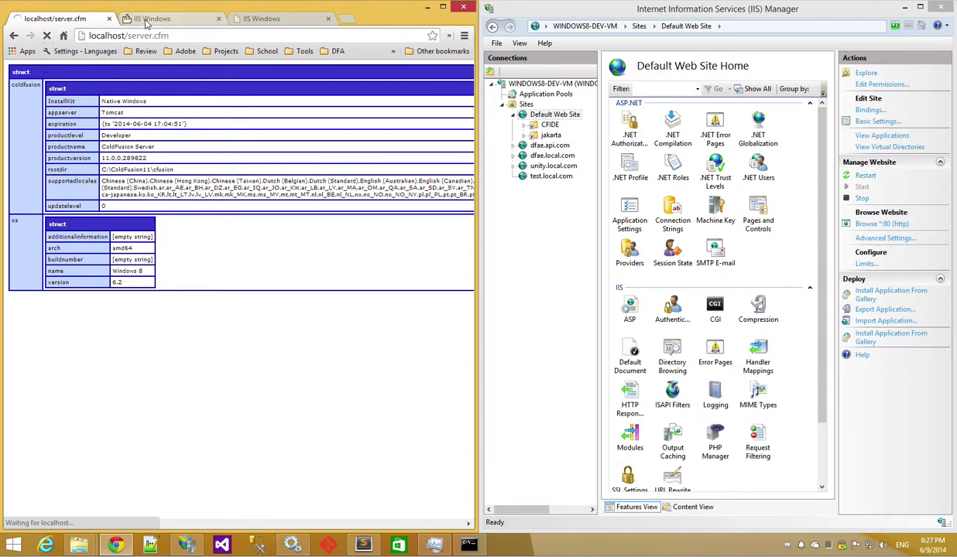
{"action": "left_click", "coordinate": [145, 19]}
{"action": "left_click", "coordinate": [47, 36]}
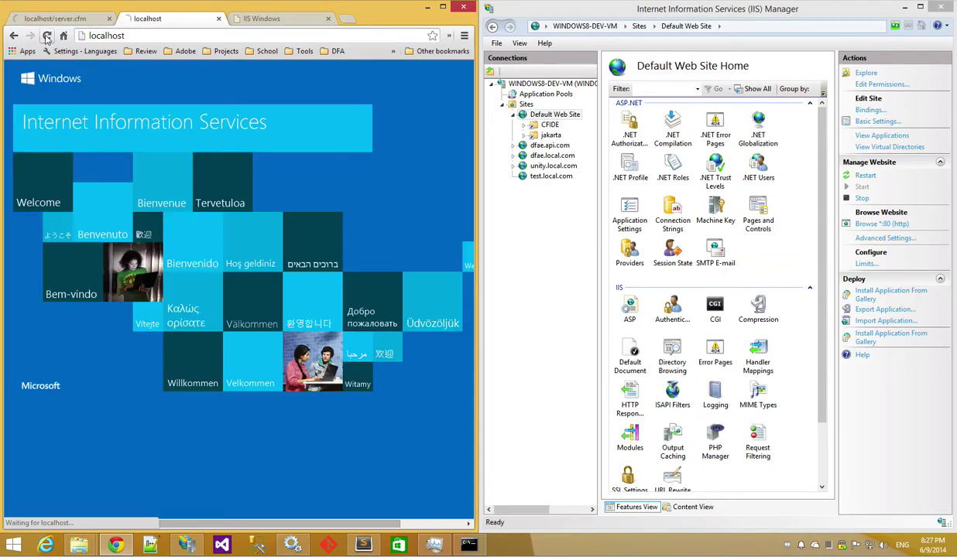
{"action": "left_click", "coordinate": [257, 17]}
{"action": "left_click", "coordinate": [47, 36]}
{"action": "left_click", "coordinate": [146, 21]}
{"action": "left_click", "coordinate": [83, 21]}
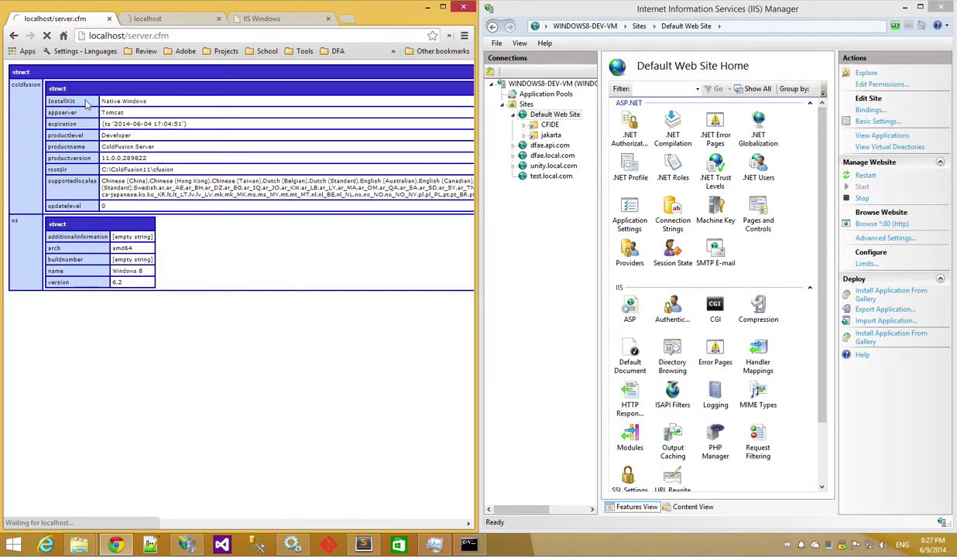
Step: Bring up the Services console and Command Prompt, and run iisreset again for the hung site
{"action": "left_click", "coordinate": [434, 544]}
{"action": "left_click", "coordinate": [291, 545]}
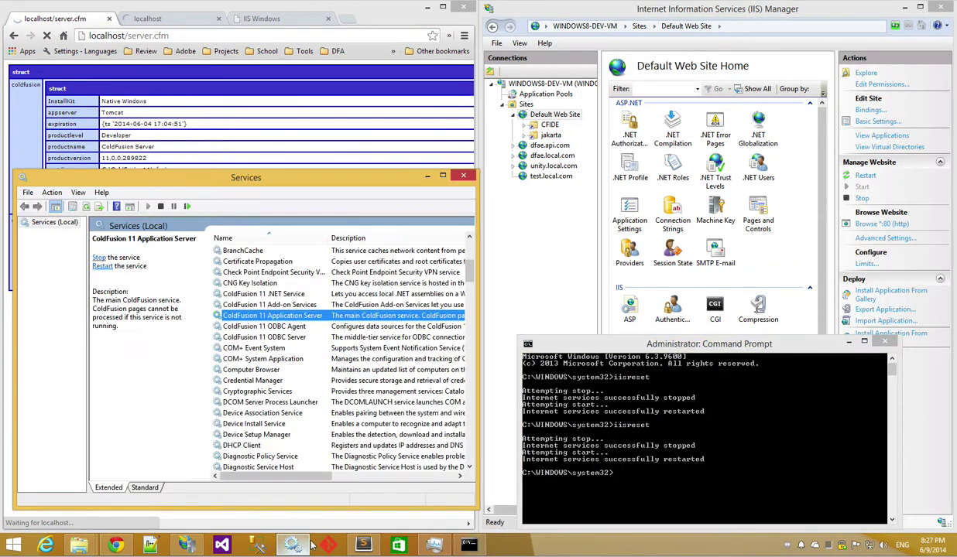
{"action": "left_click", "coordinate": [689, 486]}
{"action": "key", "text": "Up"}
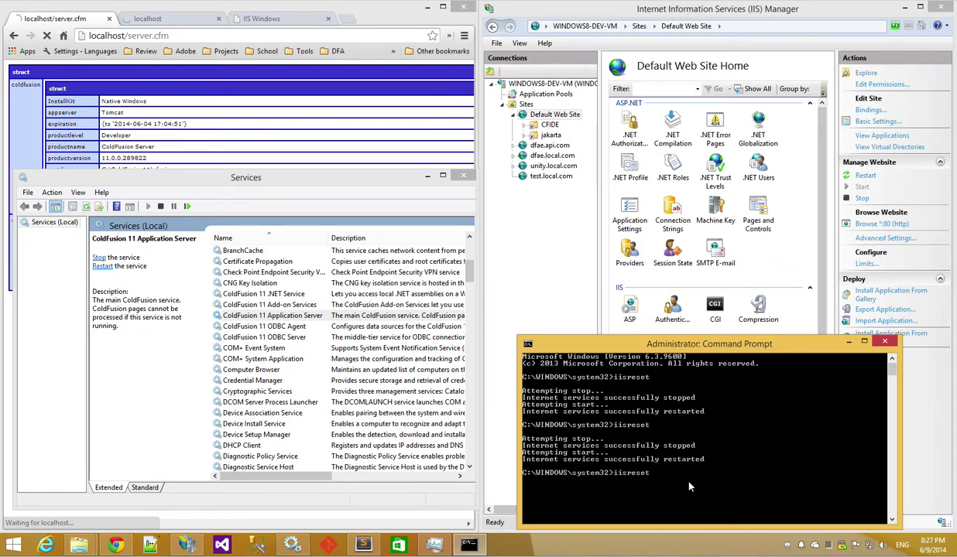
{"action": "key", "text": "Return"}
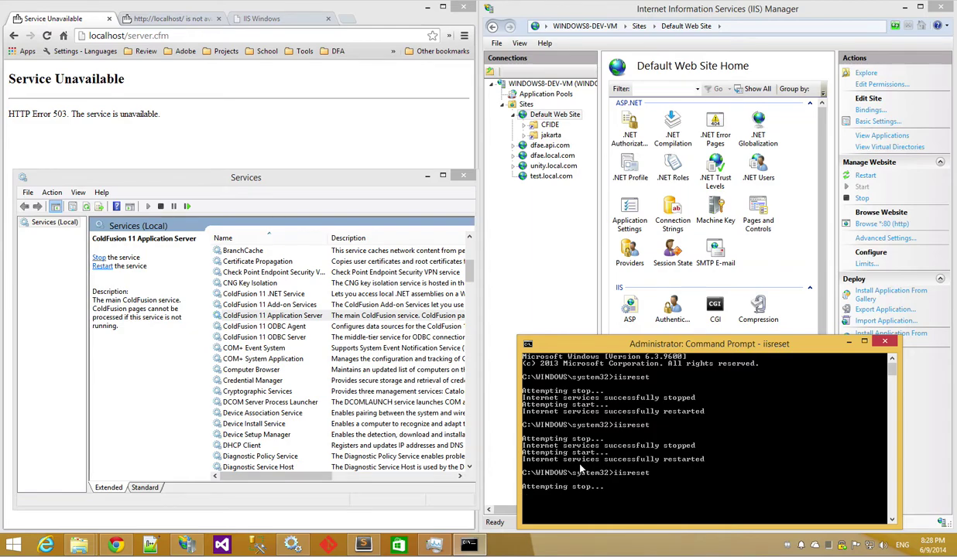
Step: Stop the ColdFusion 11 Application Server service in the Services console and return to Command Prompt to check the reset
{"action": "left_click", "coordinate": [259, 318]}
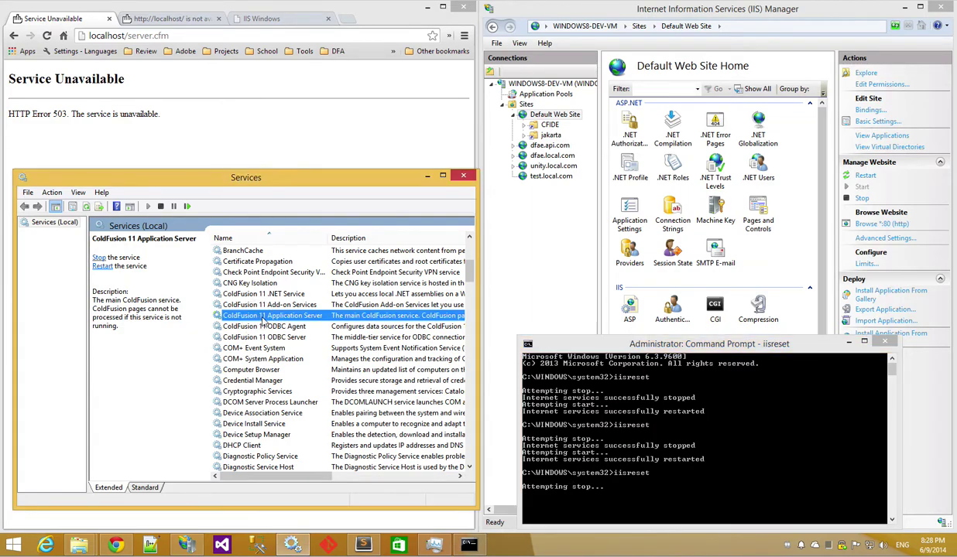
{"action": "right_click", "coordinate": [260, 317]}
{"action": "left_click", "coordinate": [288, 339]}
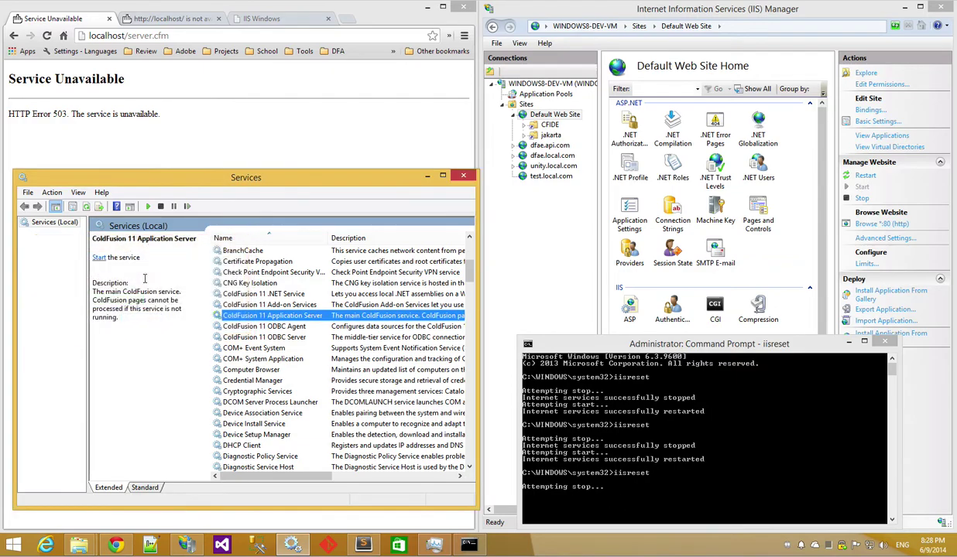
{"action": "left_click", "coordinate": [563, 504]}
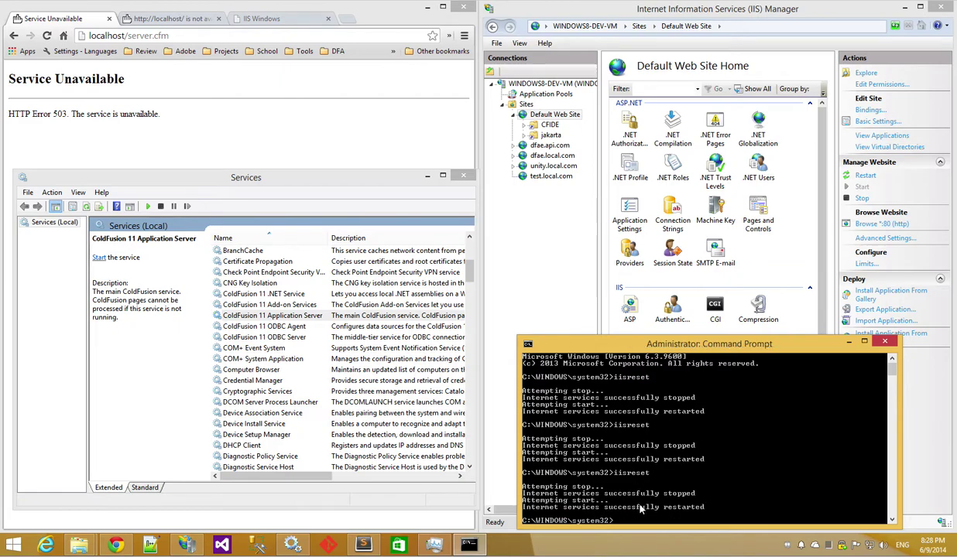
Step: Start the ColdFusion 11 Application Server service in the Services console and switch back to the localhost/server.cfm page in Chrome
{"action": "left_click", "coordinate": [292, 318]}
{"action": "right_click", "coordinate": [290, 310]}
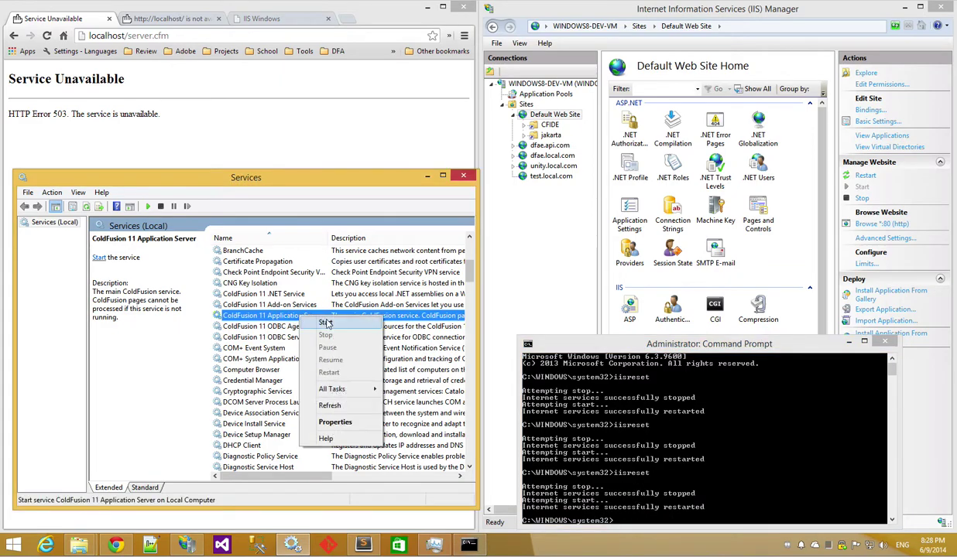
{"action": "left_click", "coordinate": [325, 314]}
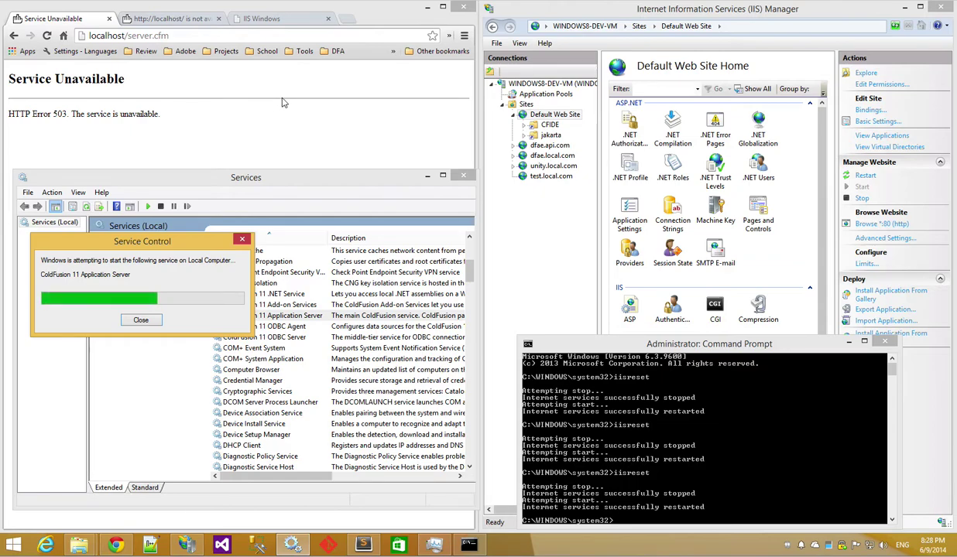
{"action": "left_click", "coordinate": [281, 101]}
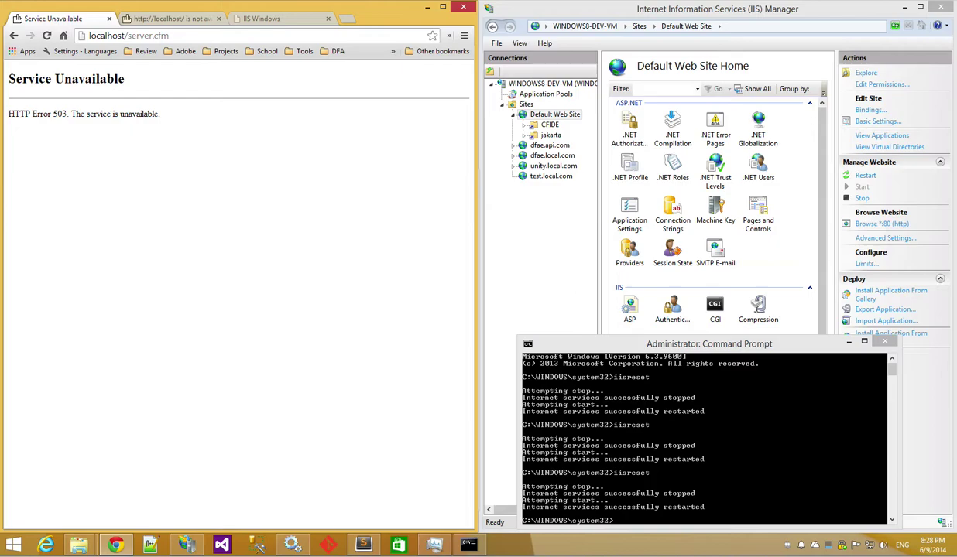